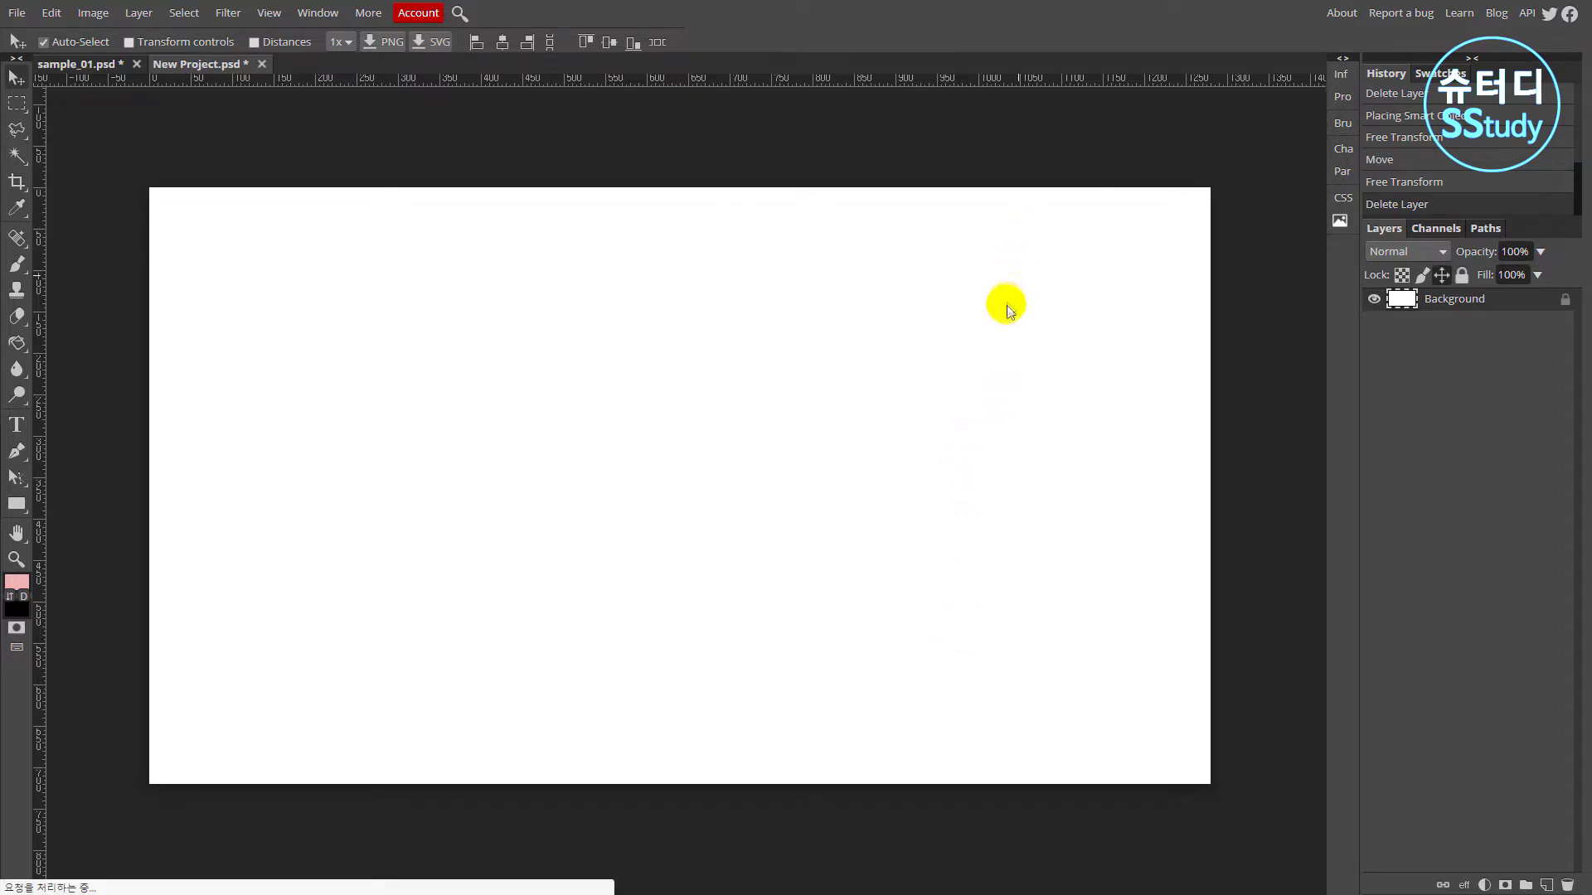
Place the flying bird stock photo from the image gallery onto the blank canvas
left_click(1339, 224)
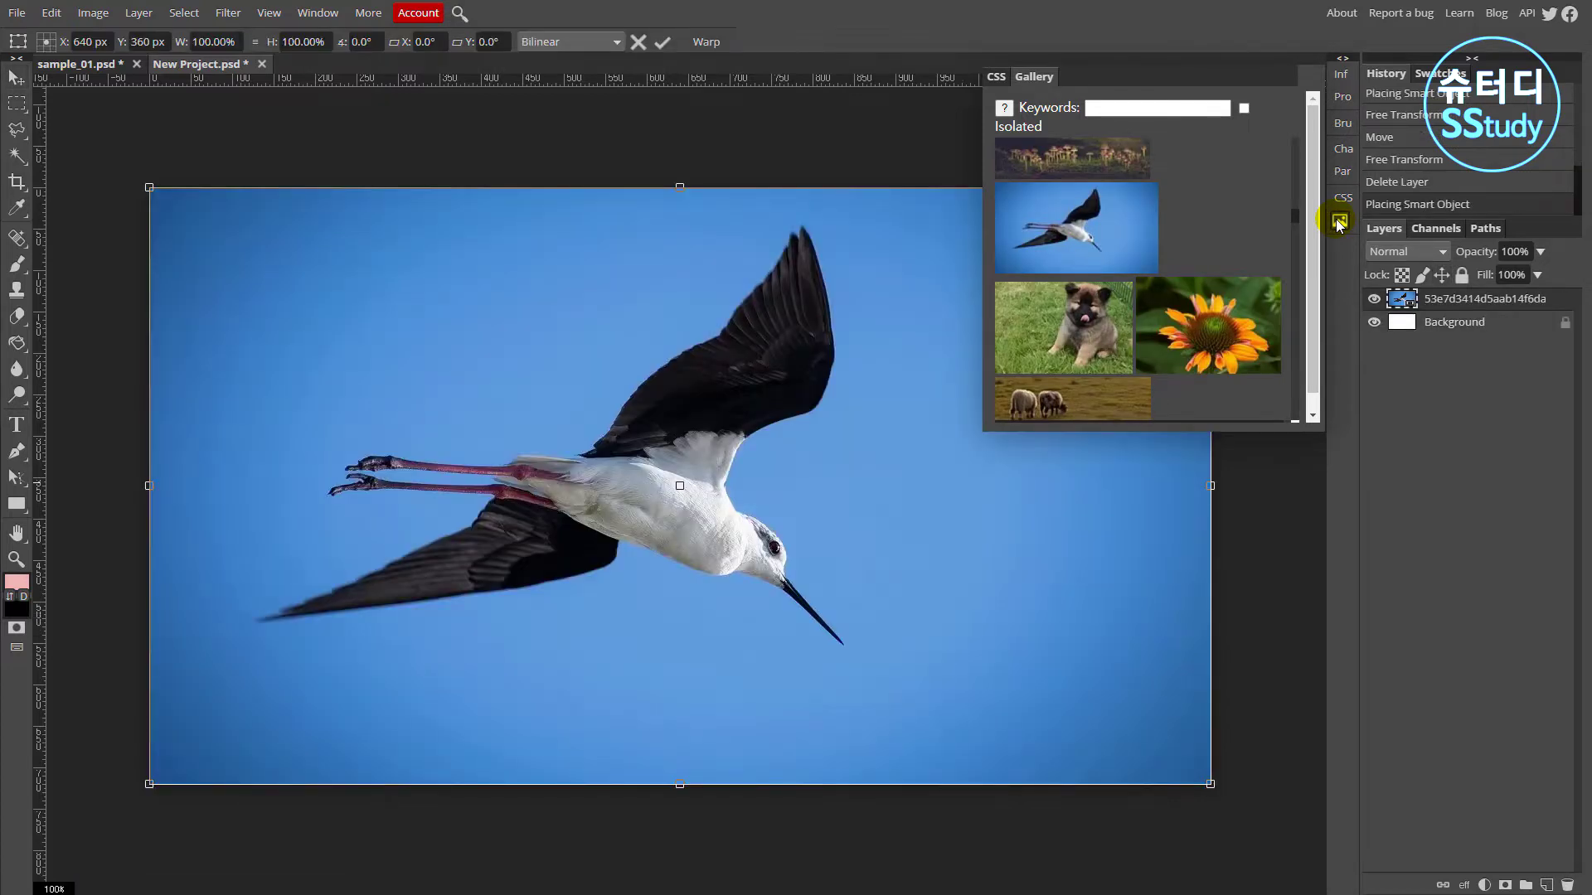
left_click(1339, 221)
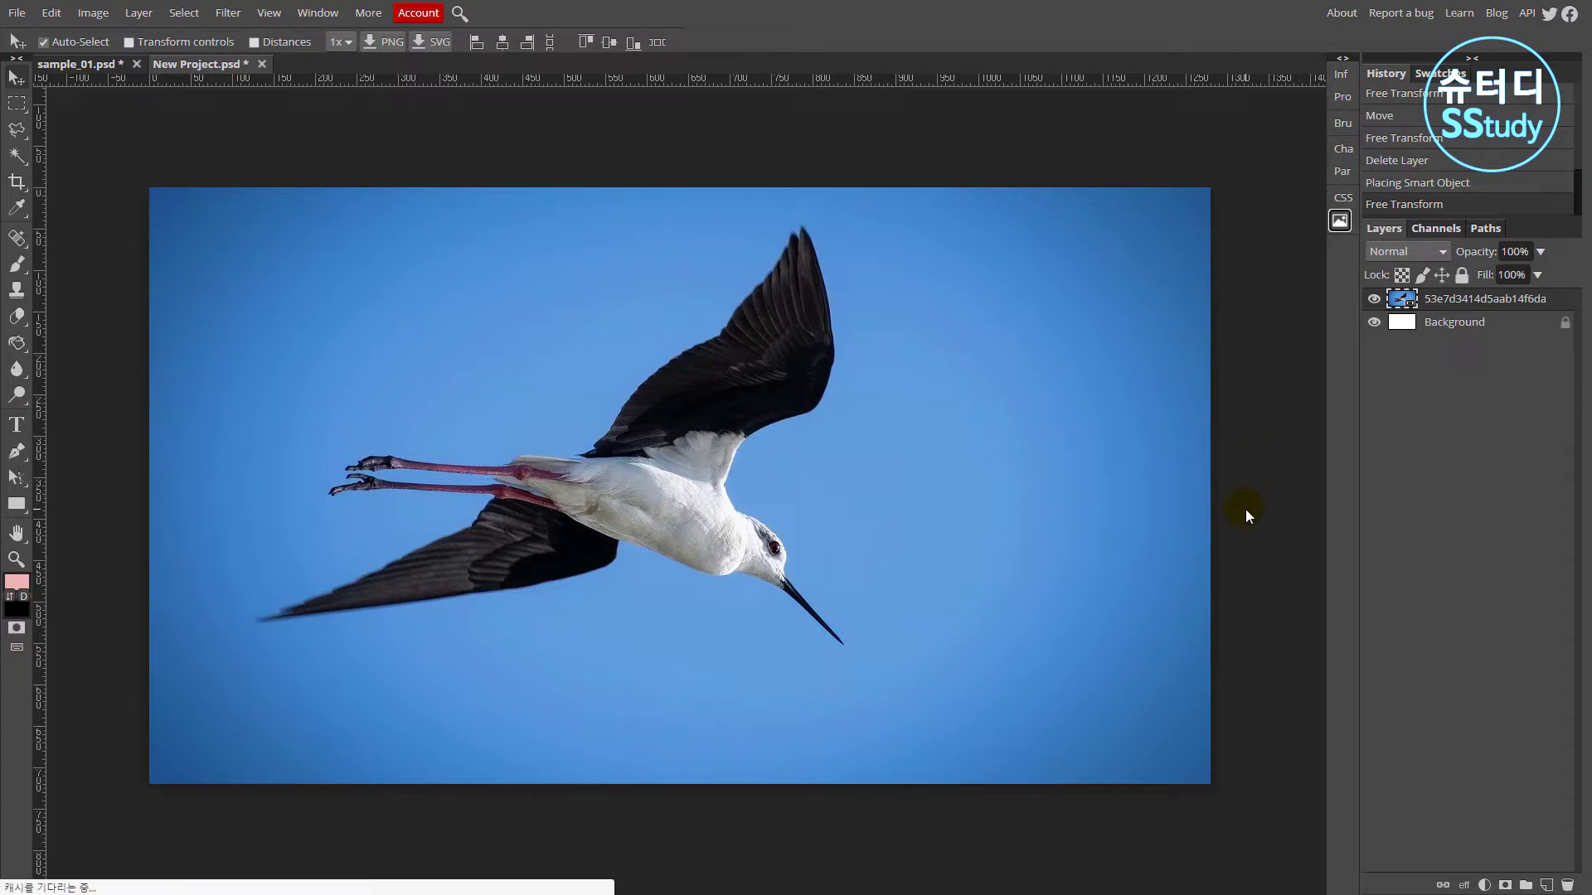
left_click(1107, 530)
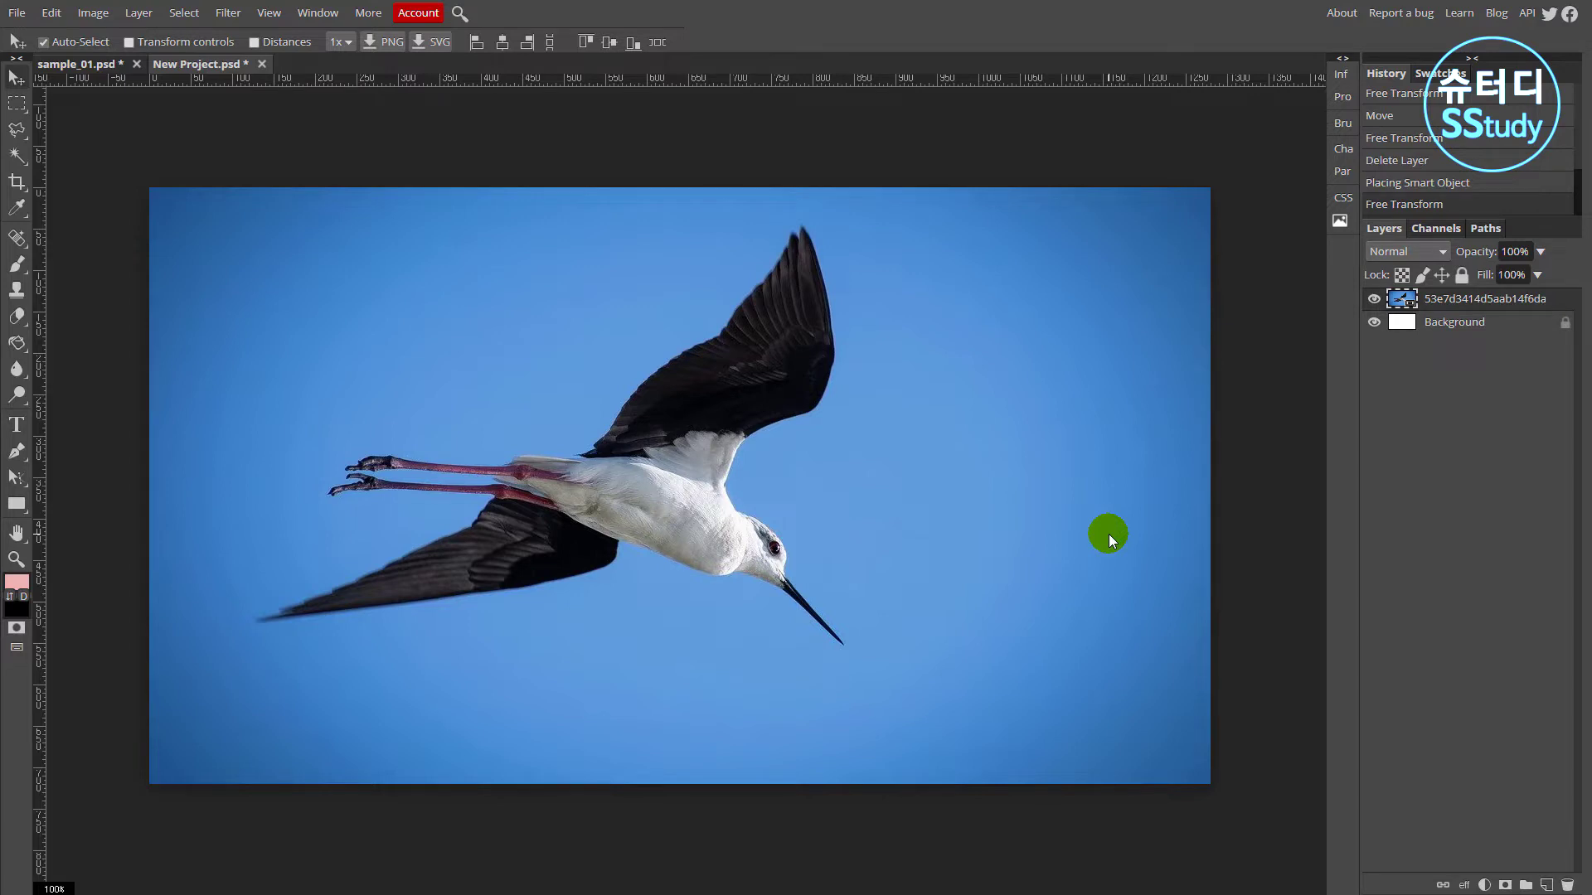
Scale the bird photo proportionally to about 68.91% with Free Transform
key("ctrl+alt+t")
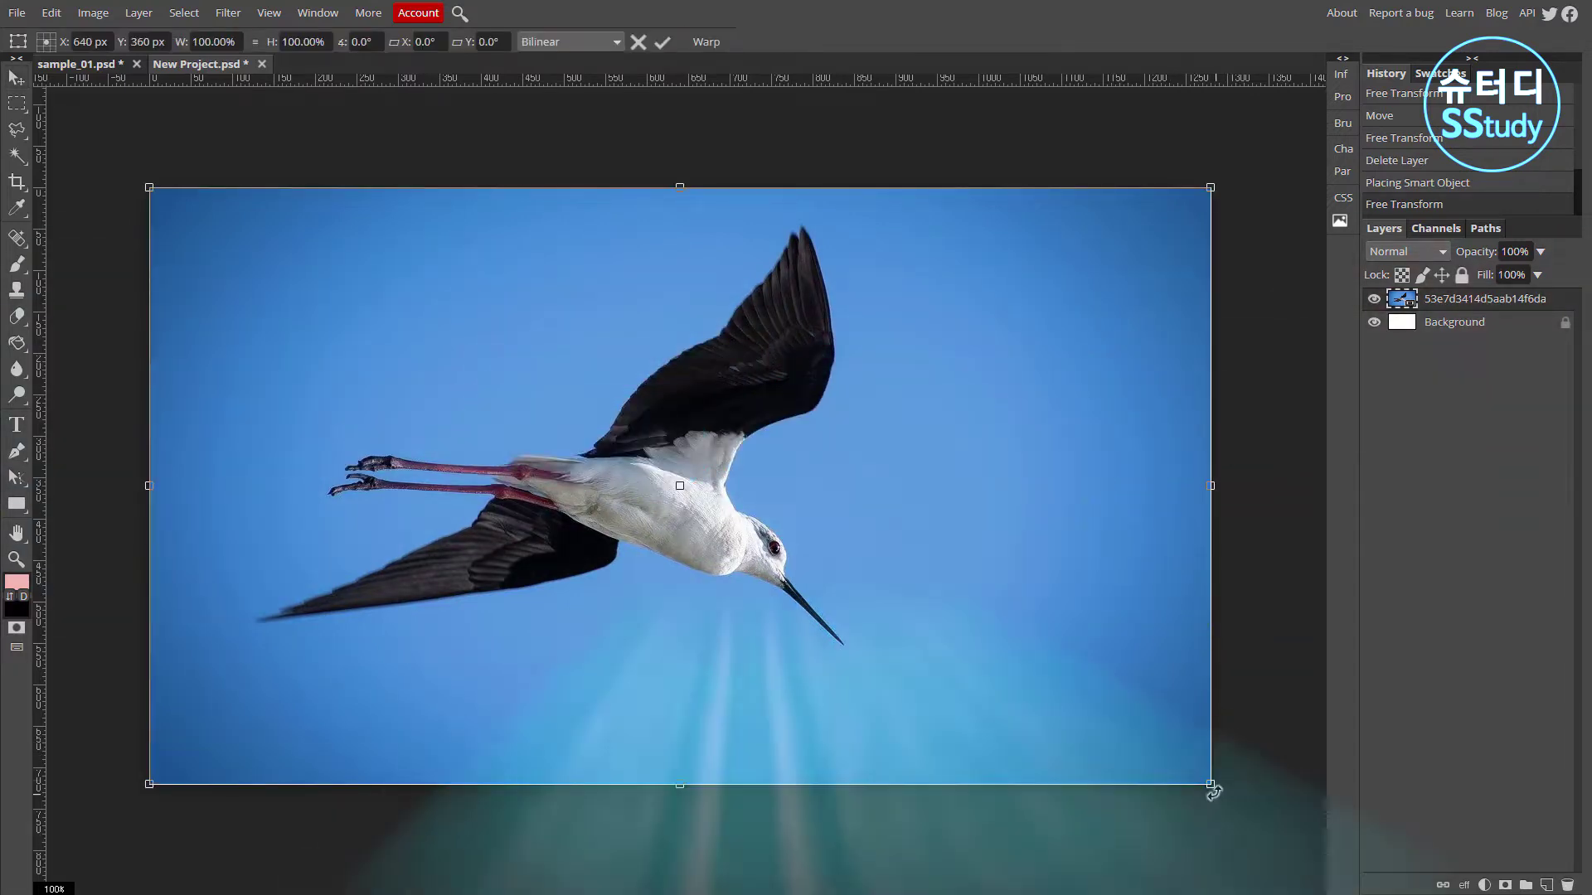
key("shift")
left_click_drag(1210, 784, 1037, 630)
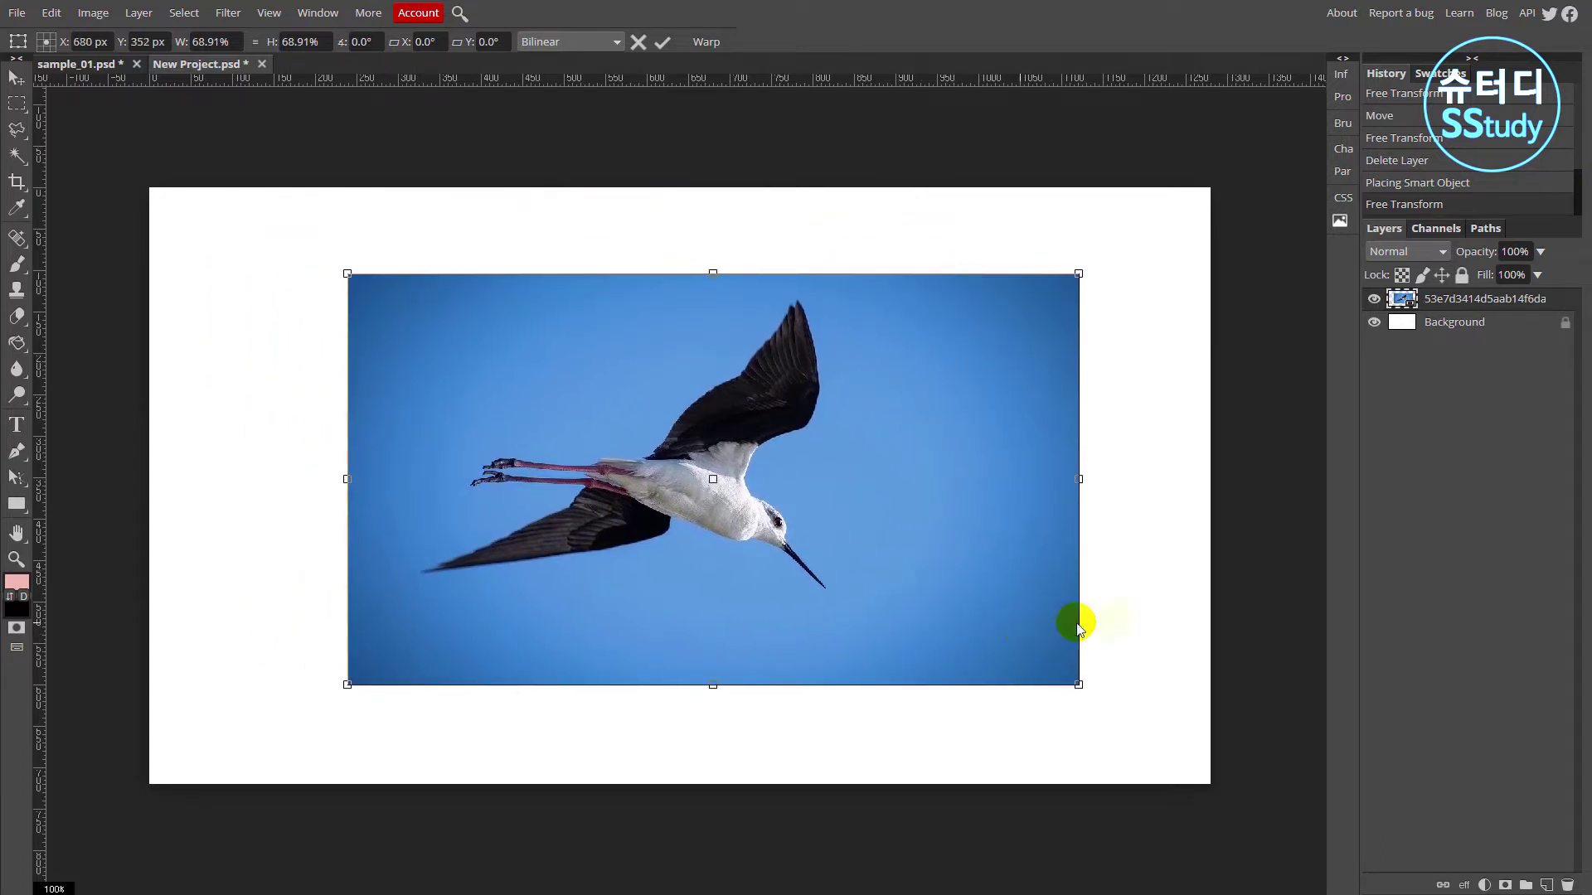
Try to shrink the bird photo further to about 63.28% with Free Transform, and undo that transform
left_click_drag(1076, 683, 918, 568)
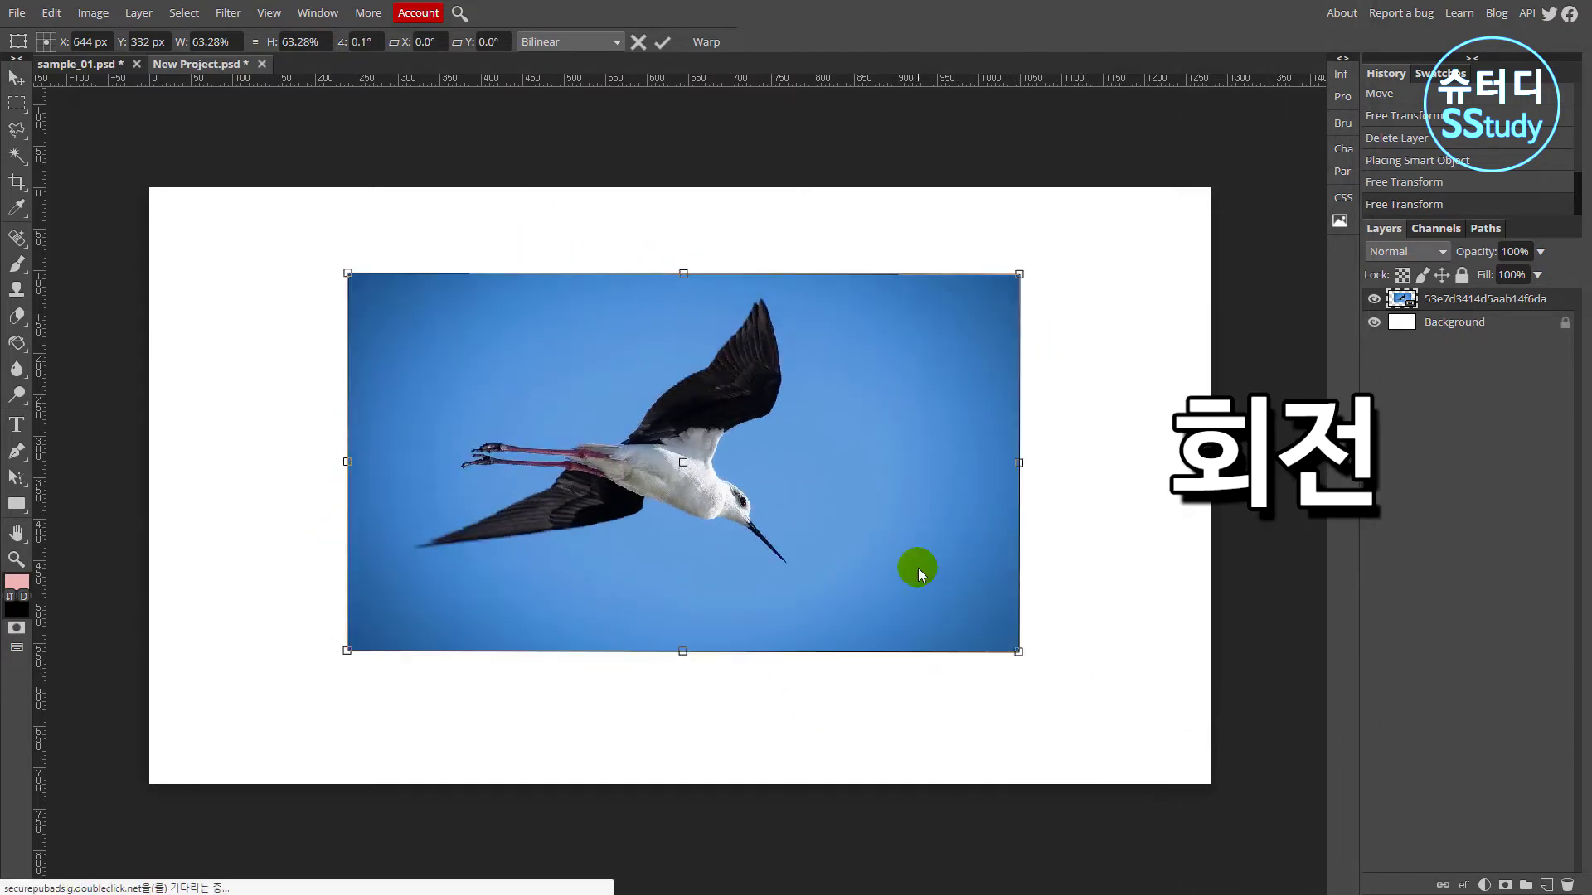
key("Return")
key("ctrl+z")
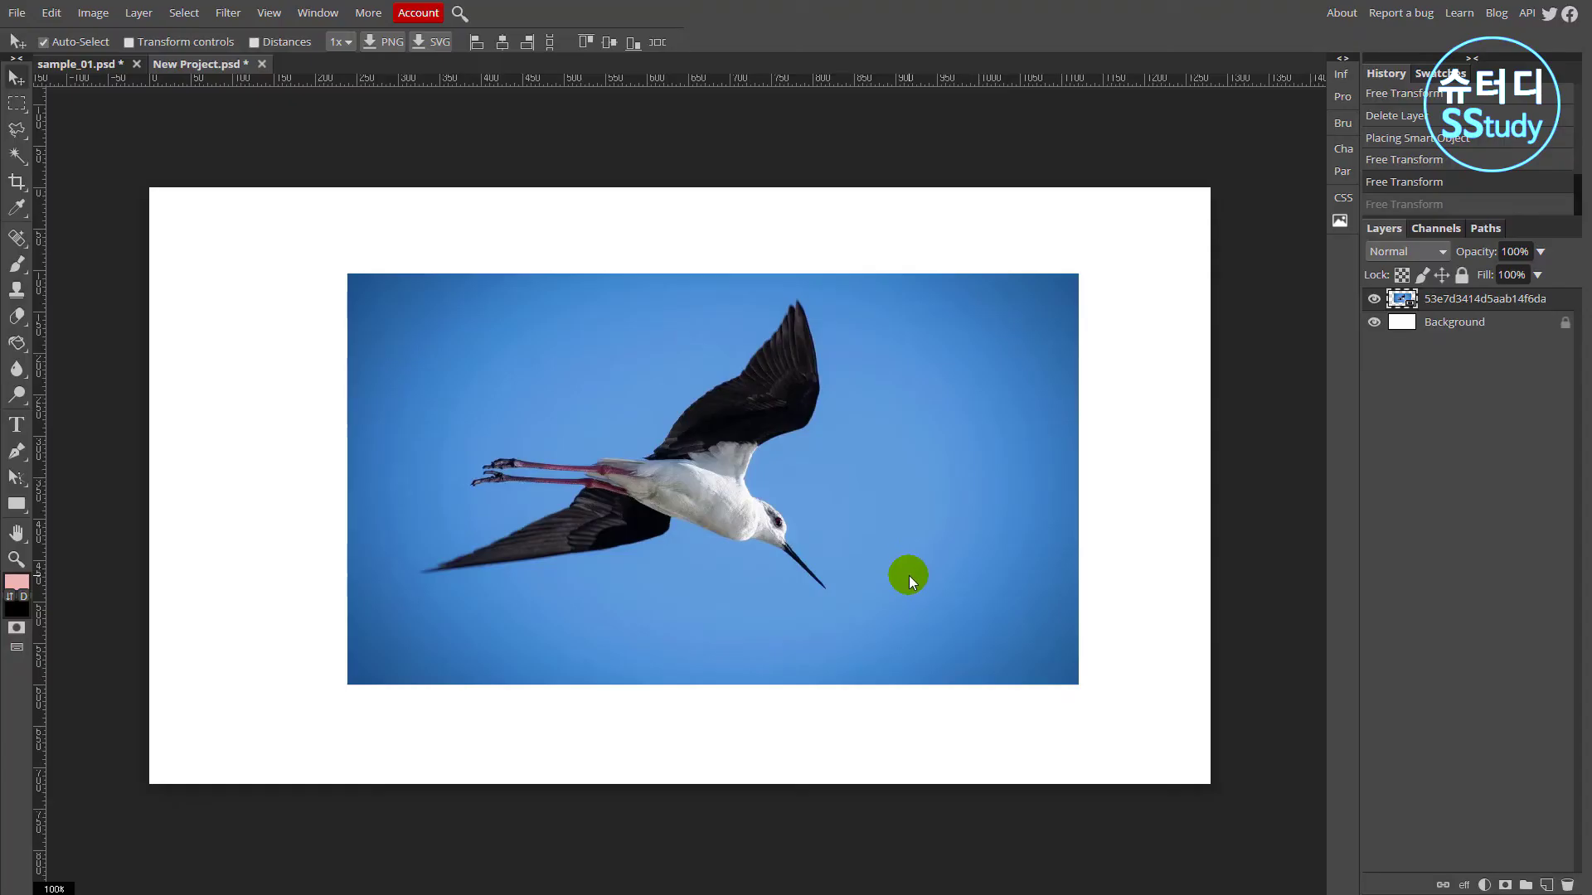
Scale the bird photo proportionally to about 62.50% with Free Transform
key("ctrl+alt+t")
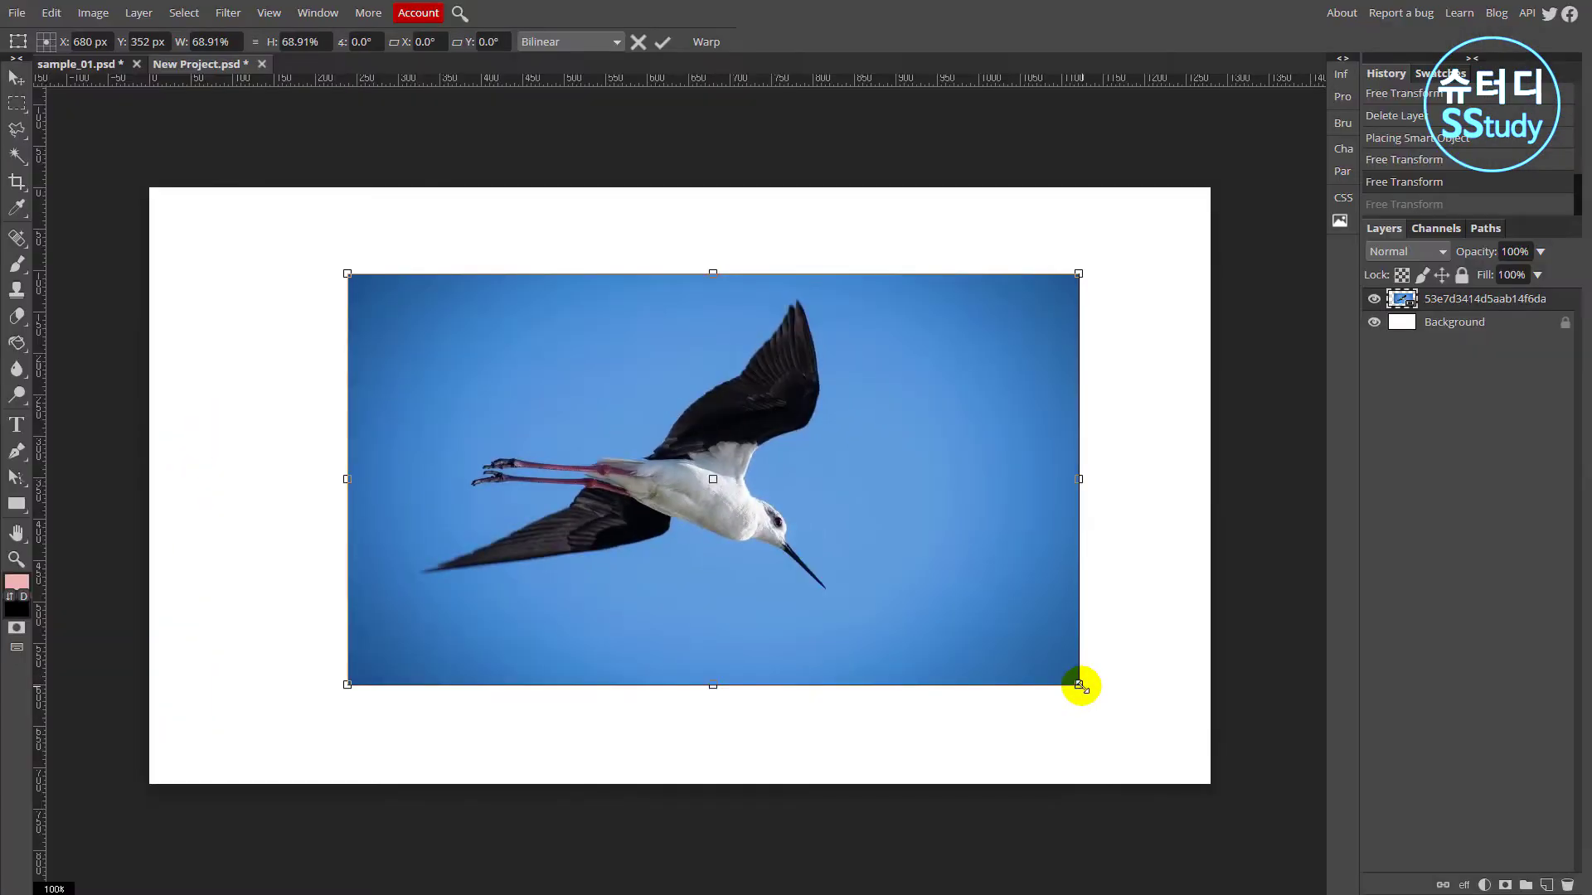
mouse_move(1079, 685)
left_mouse_down()
mouse_move(788, 539)
mouse_move(722, 487)
mouse_move(1034, 647)
mouse_move(1078, 686)
left_mouse_up()
left_click_drag(349, 481, 412, 470)
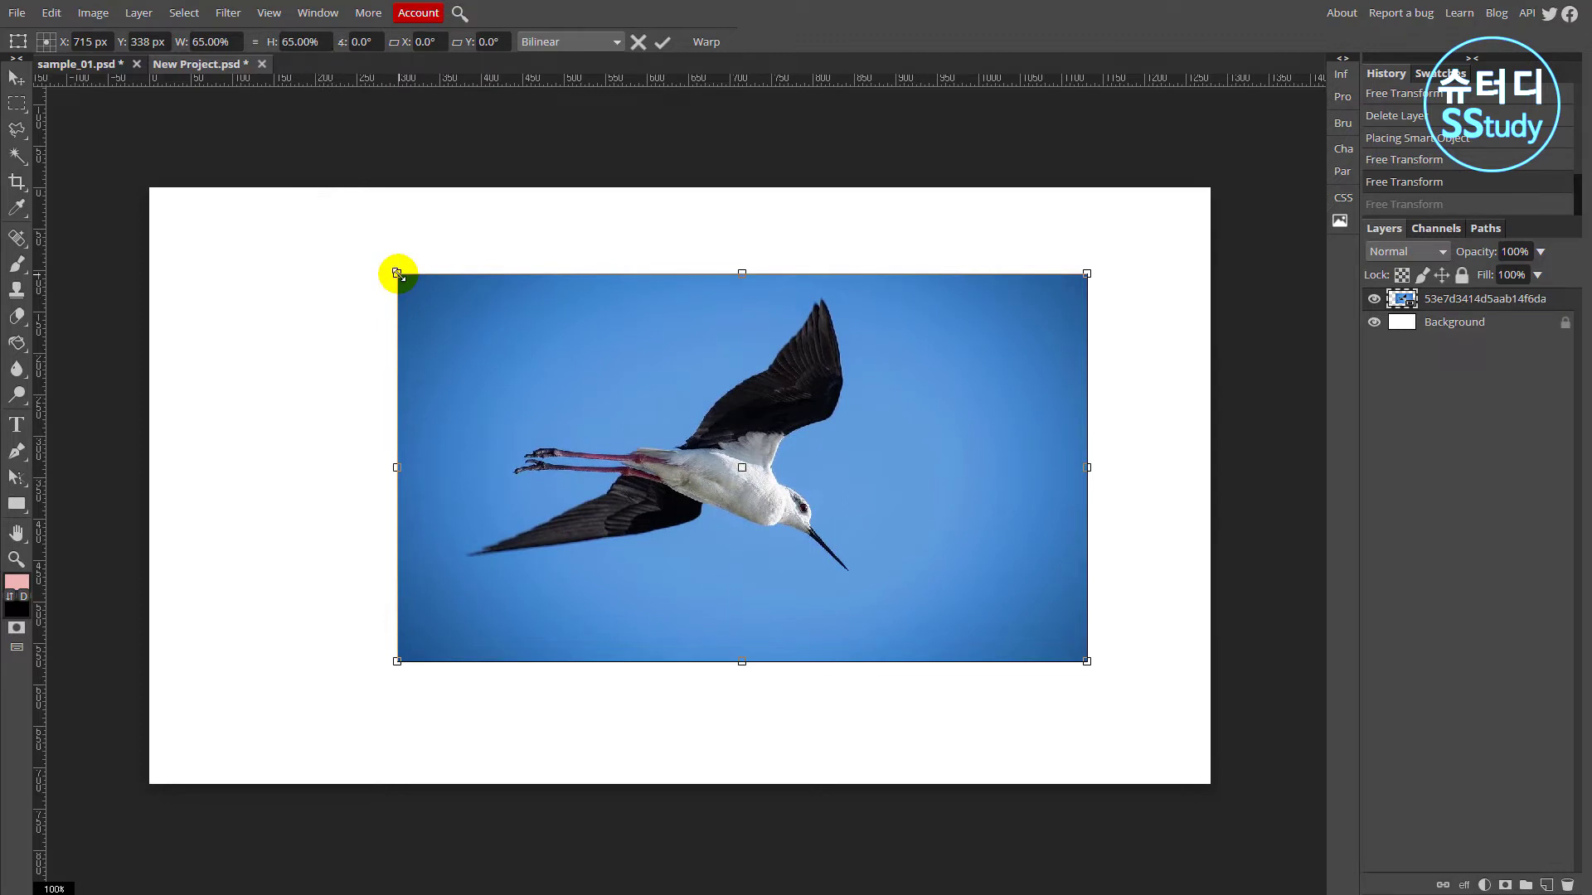
left_click_drag(397, 273, 420, 377)
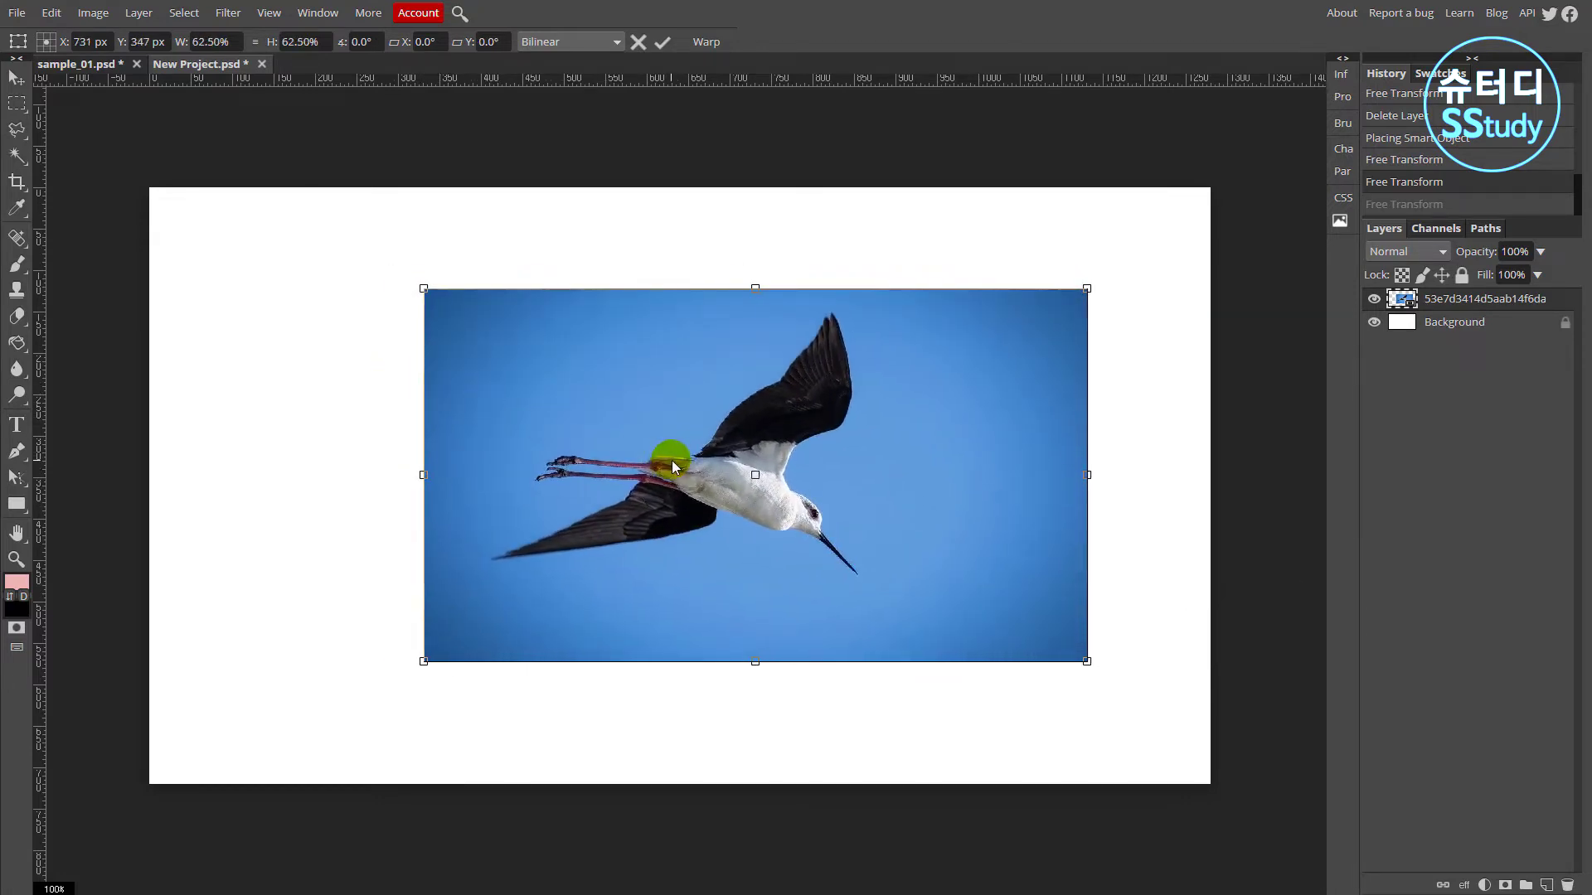
key("Return")
Move the bird photo to about X 671, Y 353 px and scale it around its centre to about 53.54%
left_click_drag(822, 541, 779, 544)
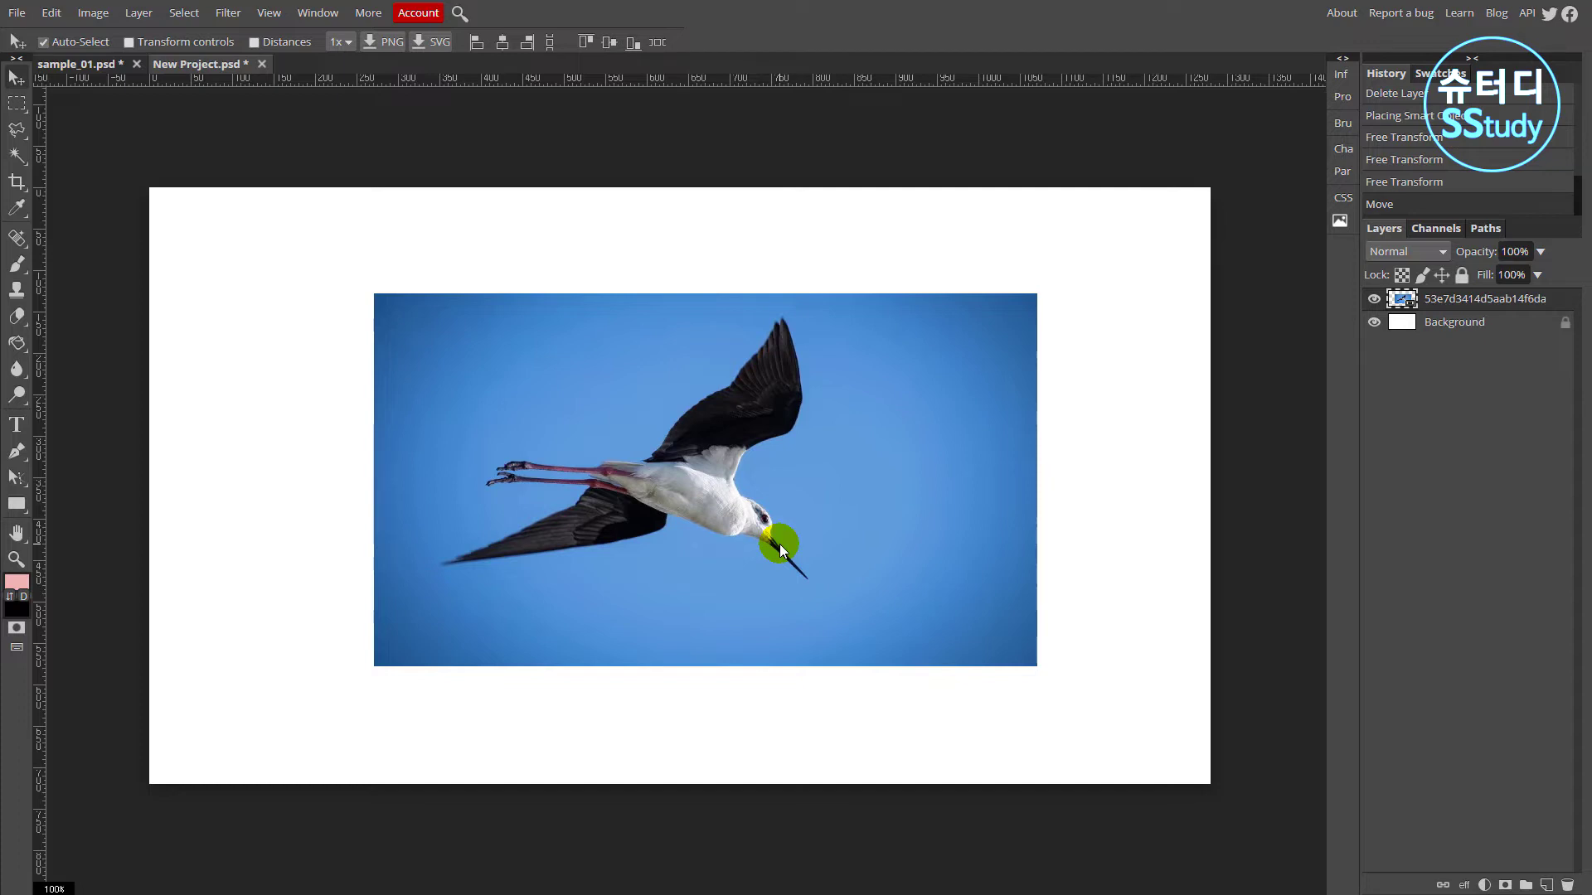
key("ctrl+alt+t")
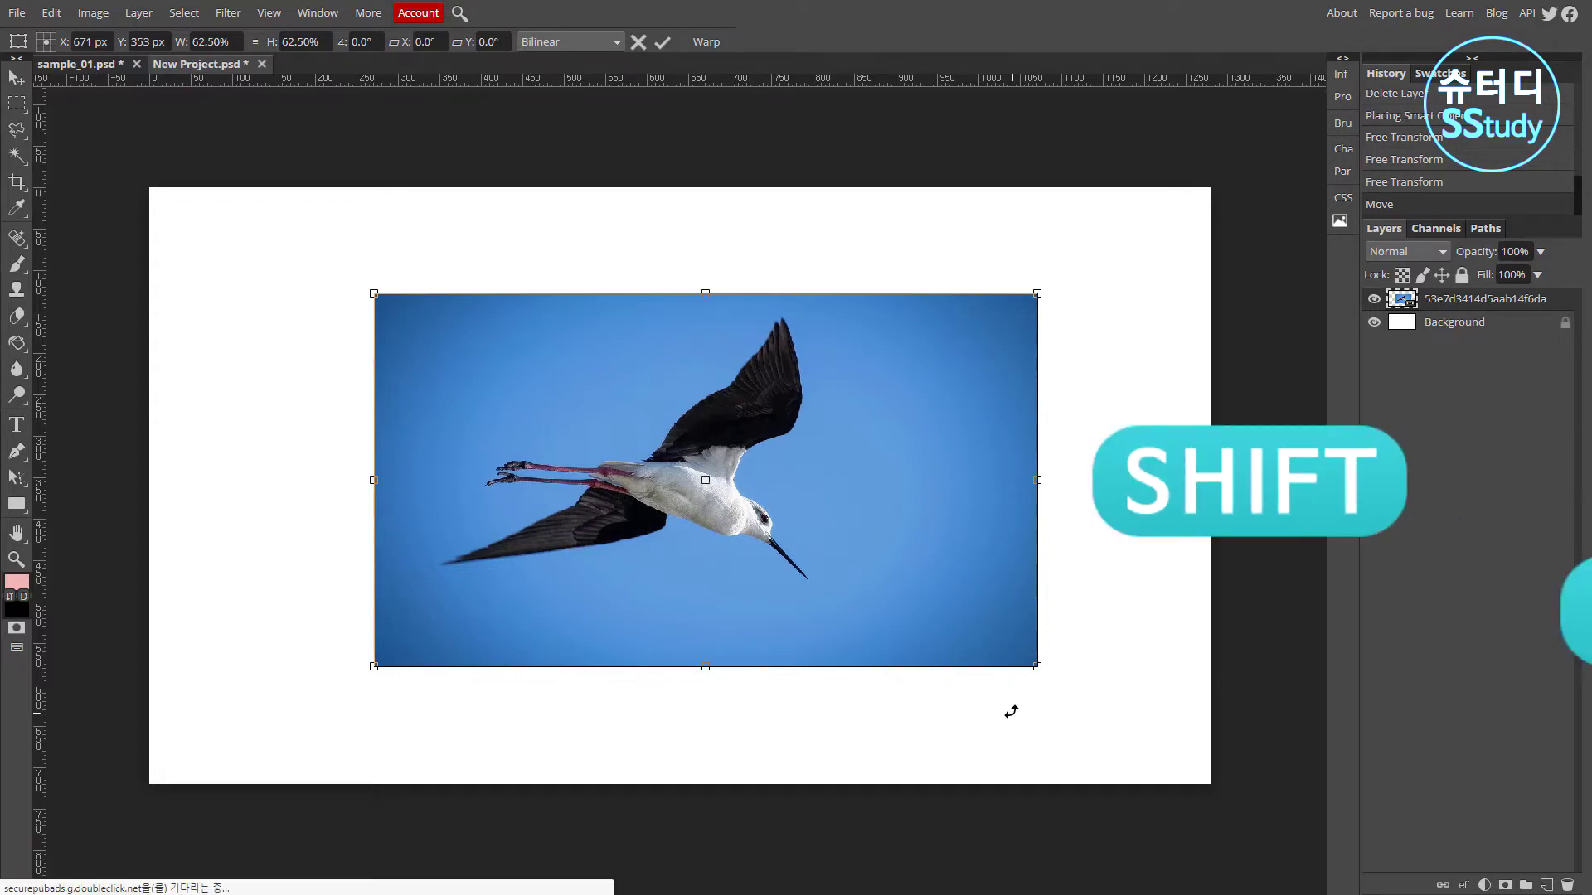
left_click_drag(1036, 665, 942, 682)
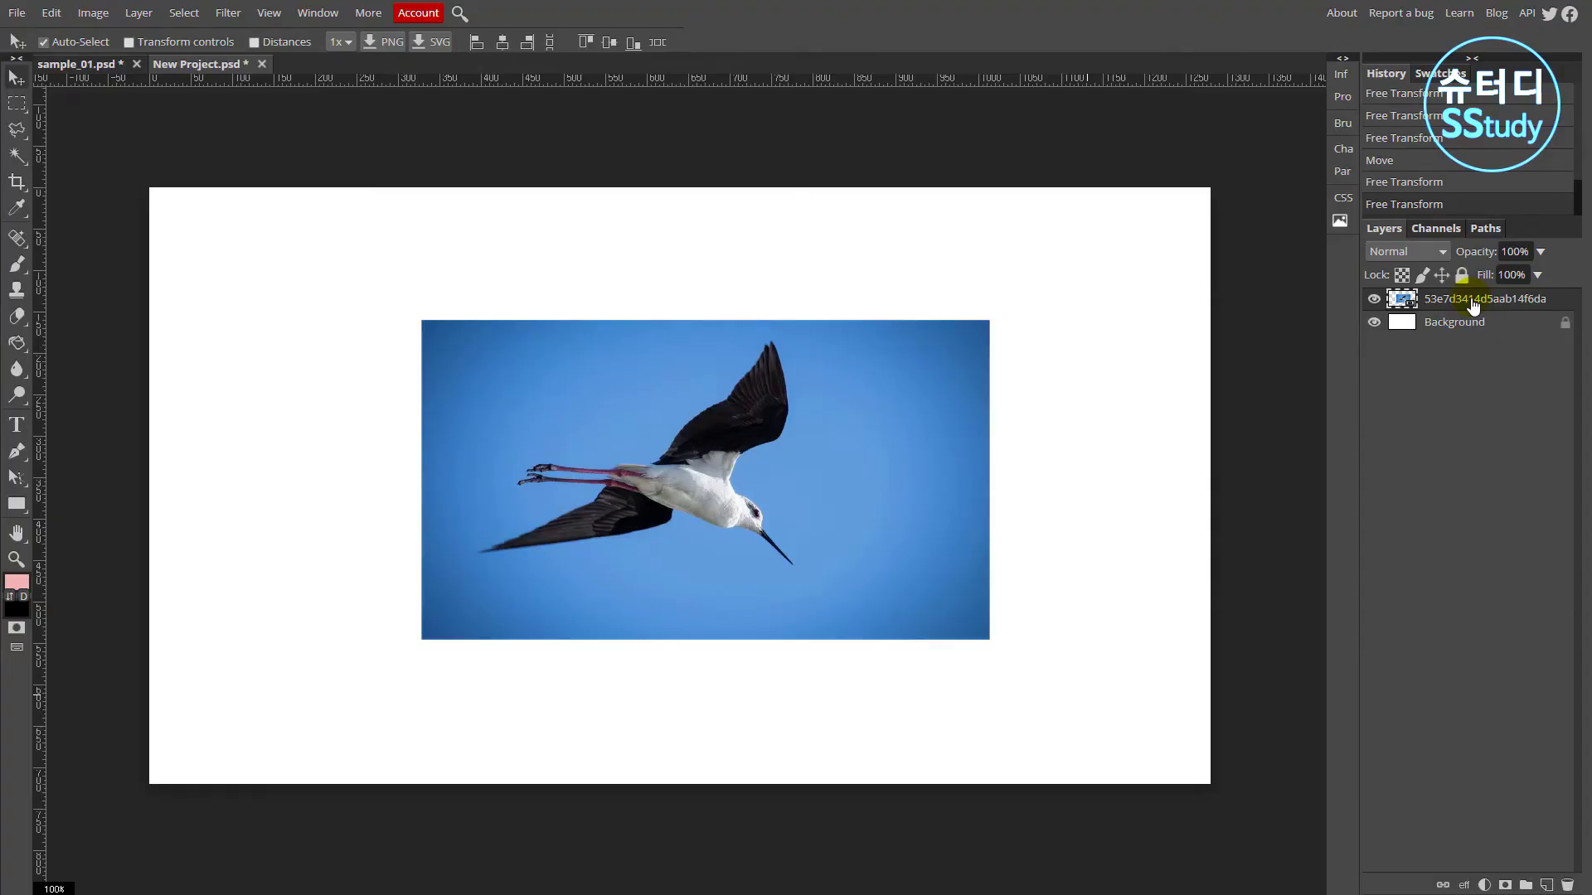
Free-transform the bird photo and relocate its pivot point onto the bird's body at about X 677, Y 364 px
key("ctrl+alt+t")
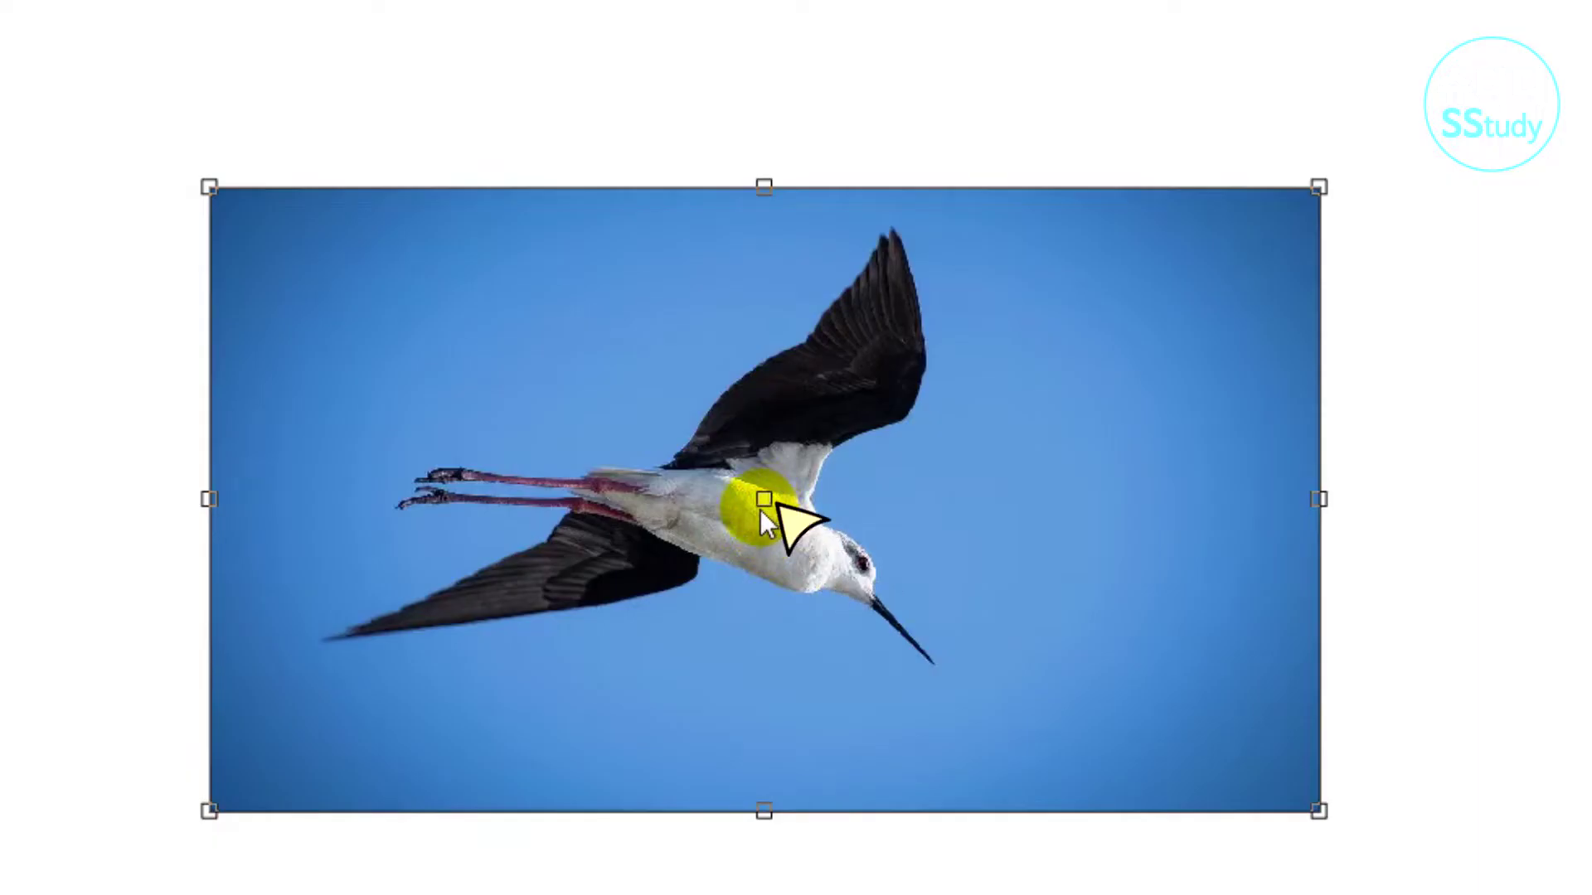
left_click_drag(763, 499, 846, 556)
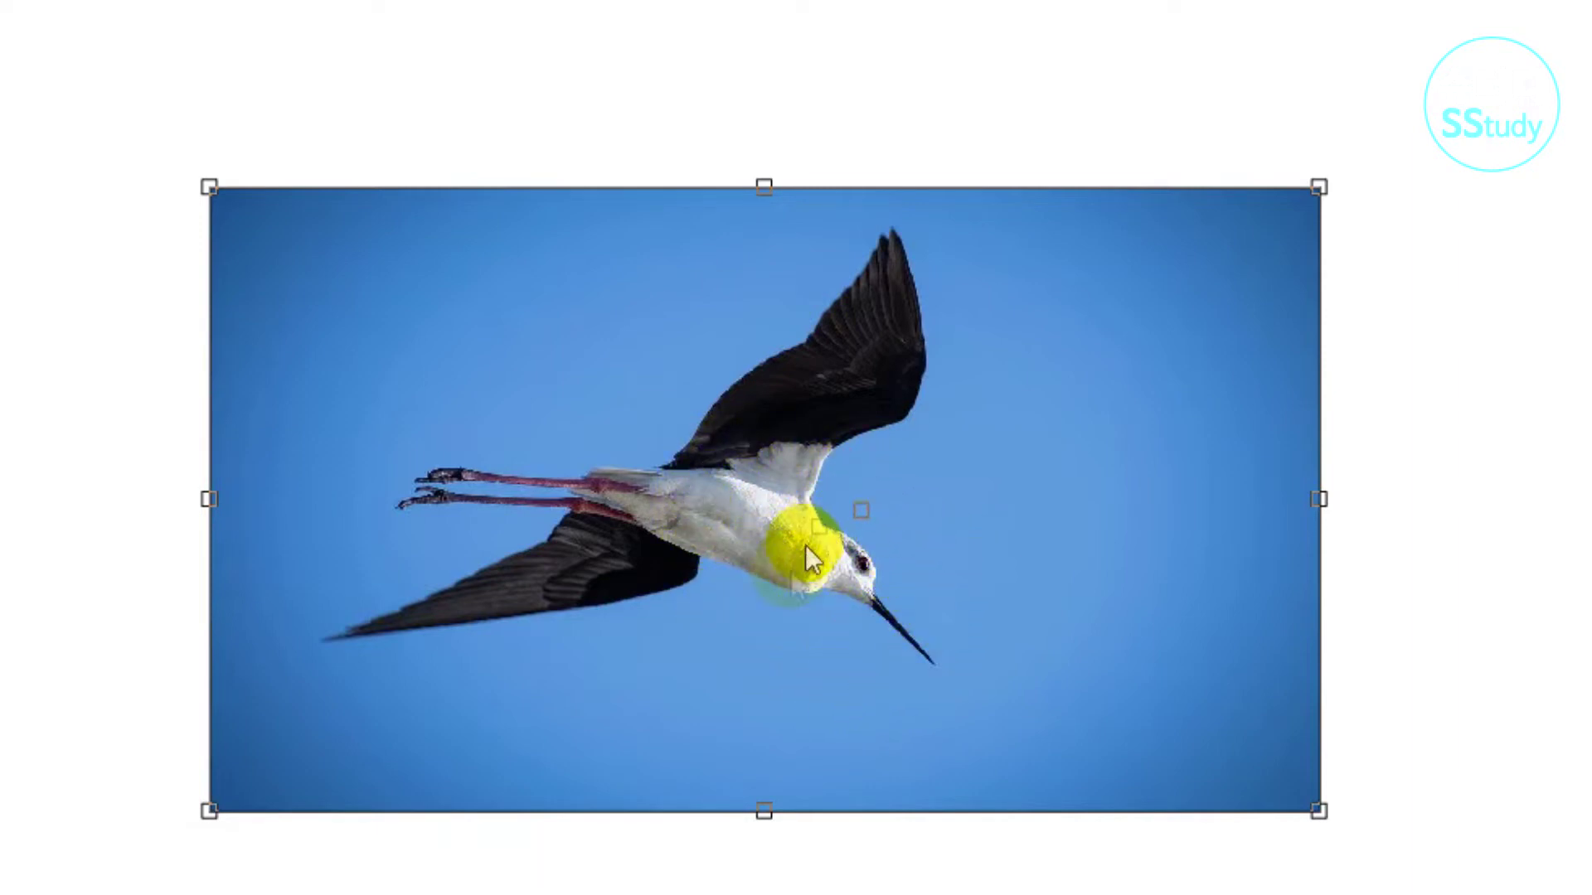
left_click(925, 526, "alt")
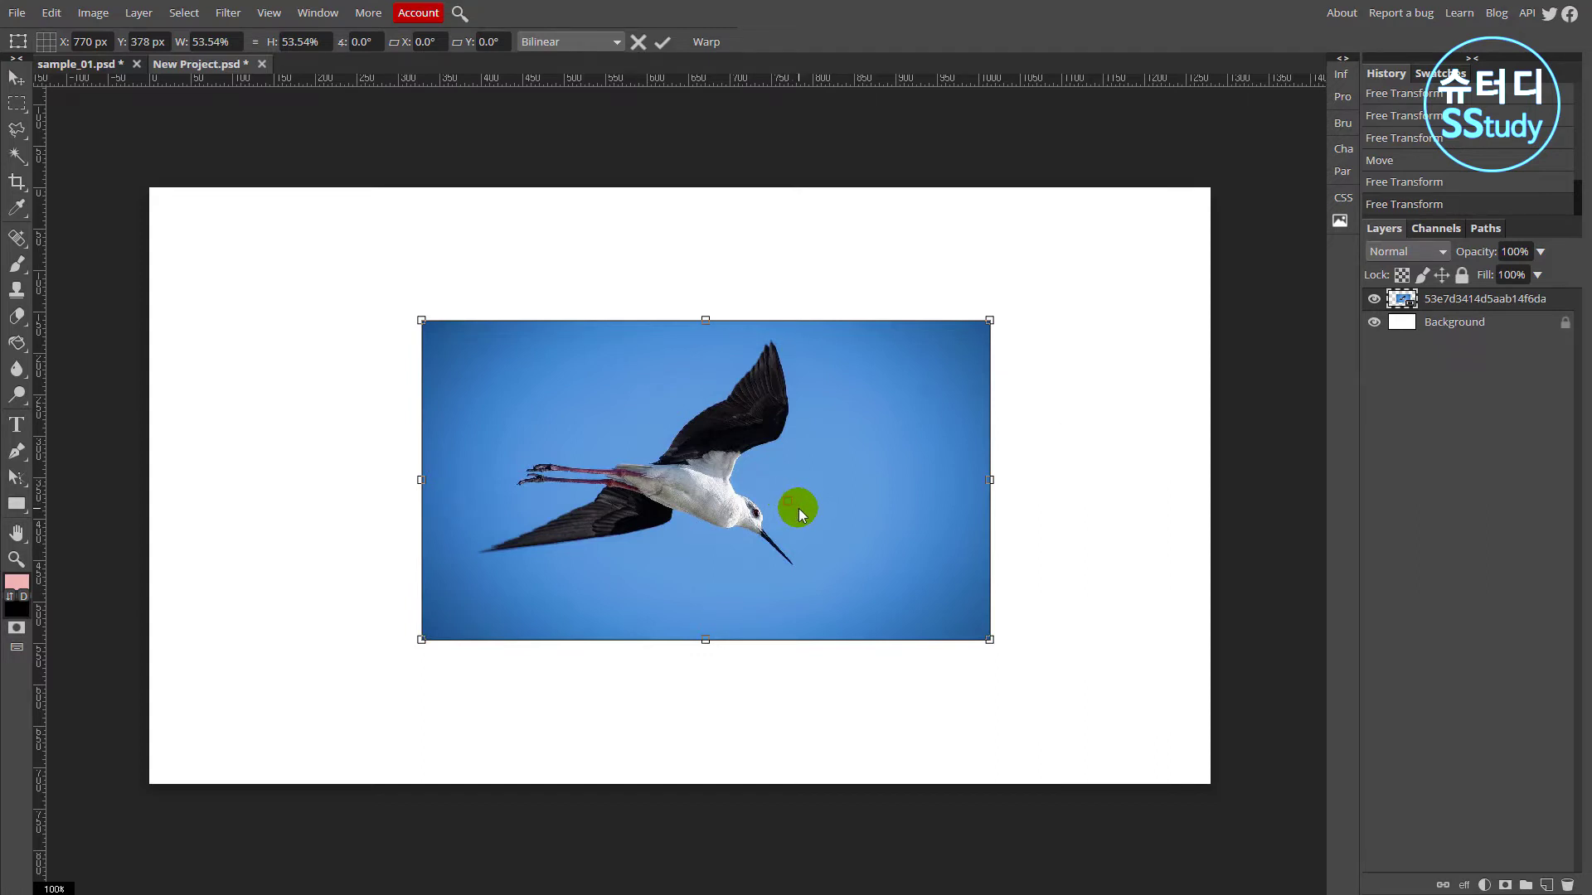
left_click_drag(789, 501, 873, 546)
left_click_drag(777, 485, 722, 496)
Rotate the bird photo around the pivot on the bird's body to about -3.1°
left_click_drag(994, 640, 1014, 612)
left_click(688, 489)
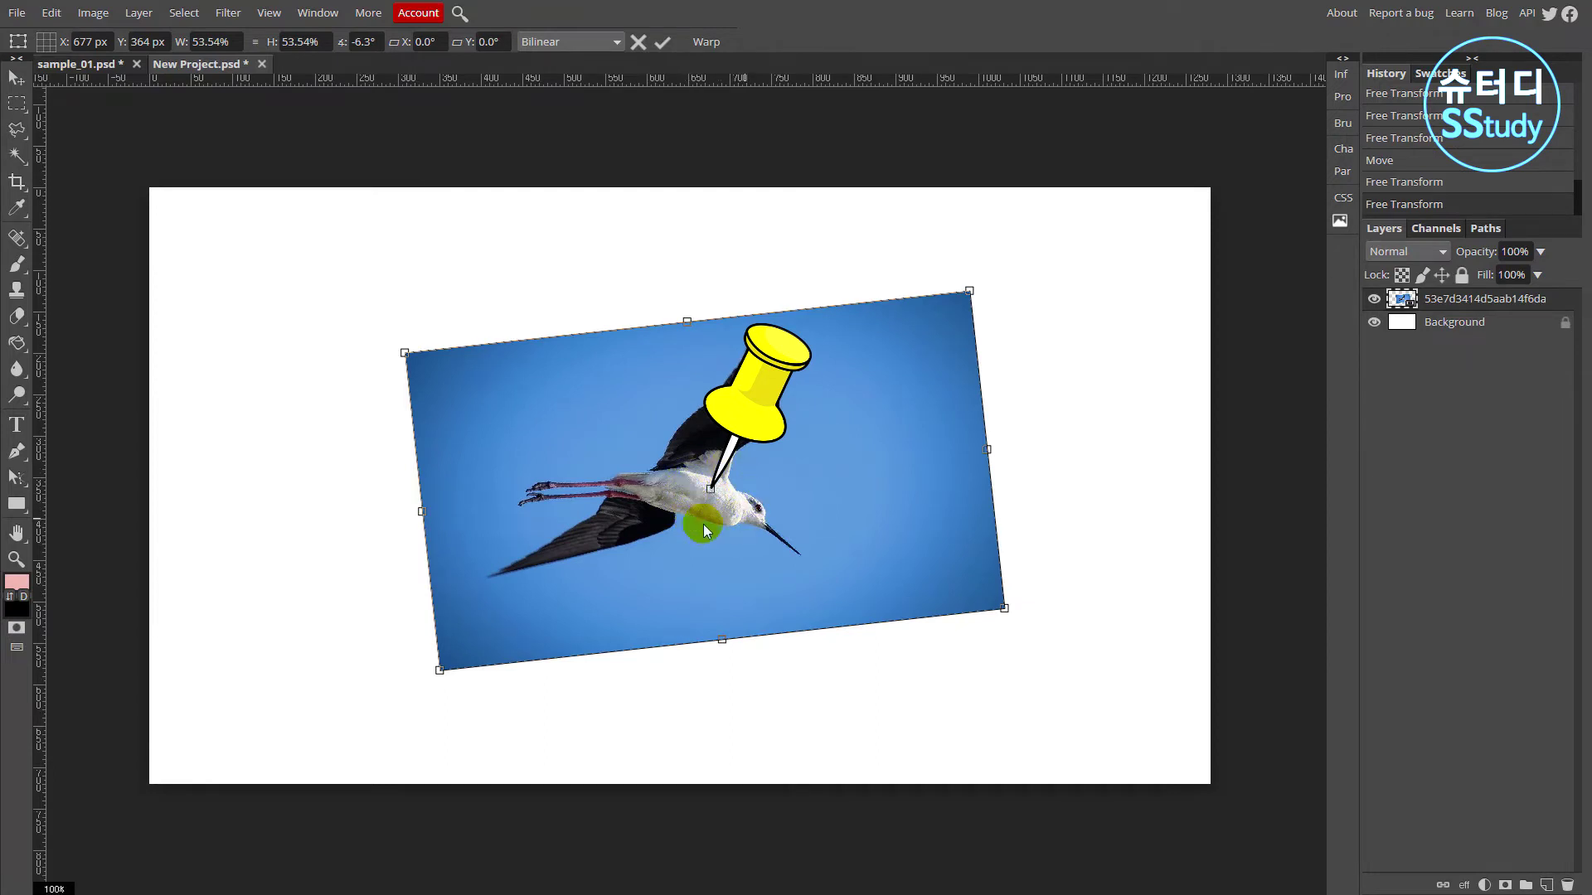
mouse_move(1010, 617)
left_mouse_down()
mouse_move(1037, 586)
mouse_move(1008, 635)
left_mouse_up()
left_click(713, 499)
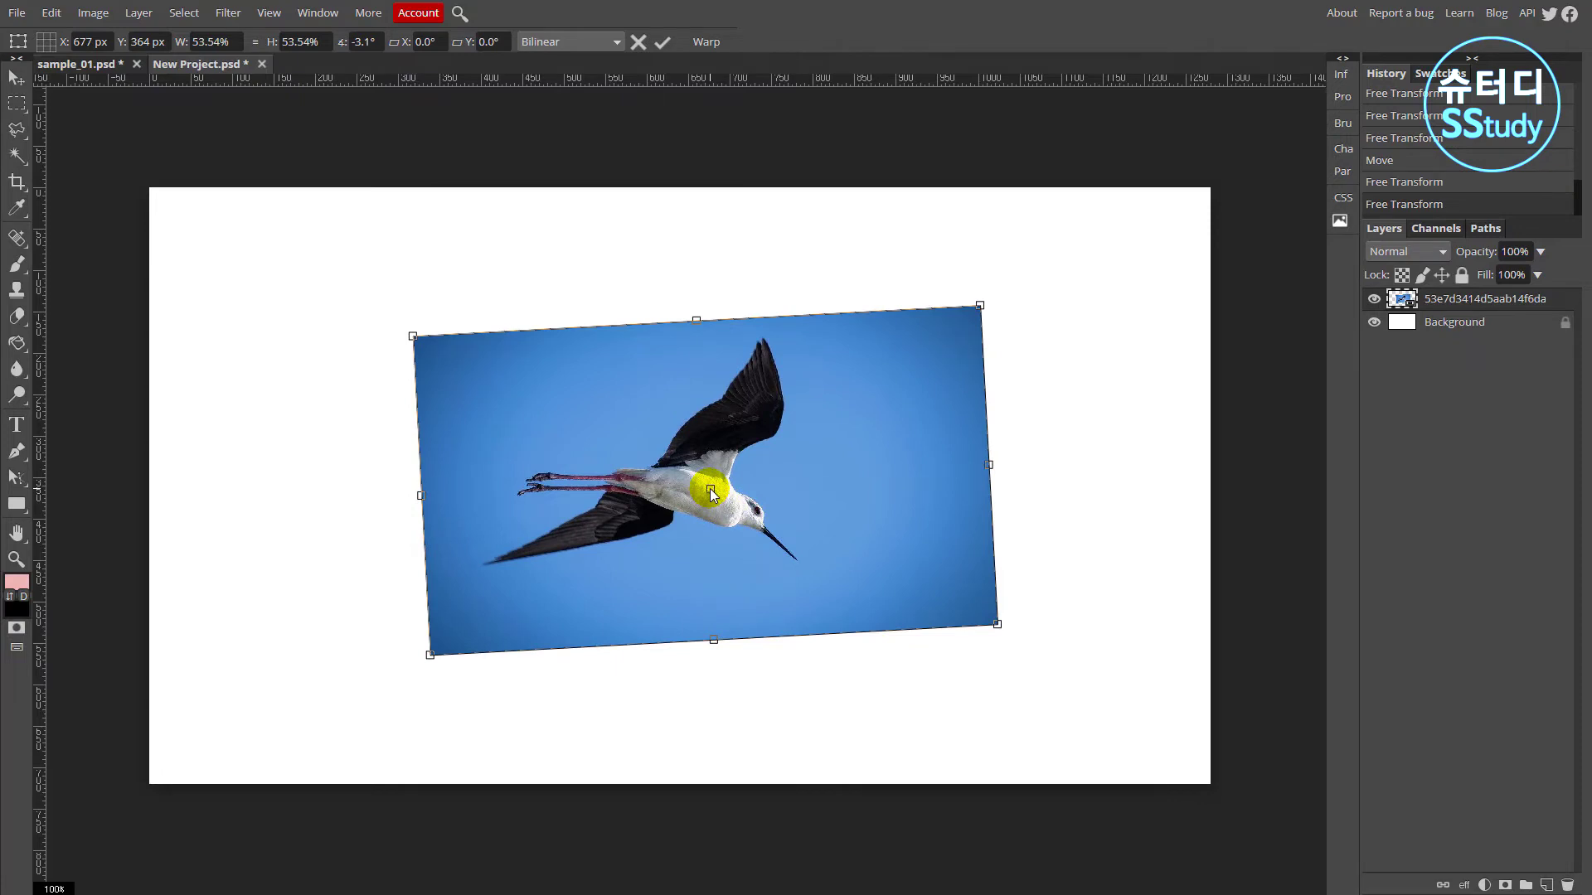
Shift the pivot to about X 927, Y 342 px and rotate the photo around it to about -0.4°
left_click_drag(789, 480, 918, 466)
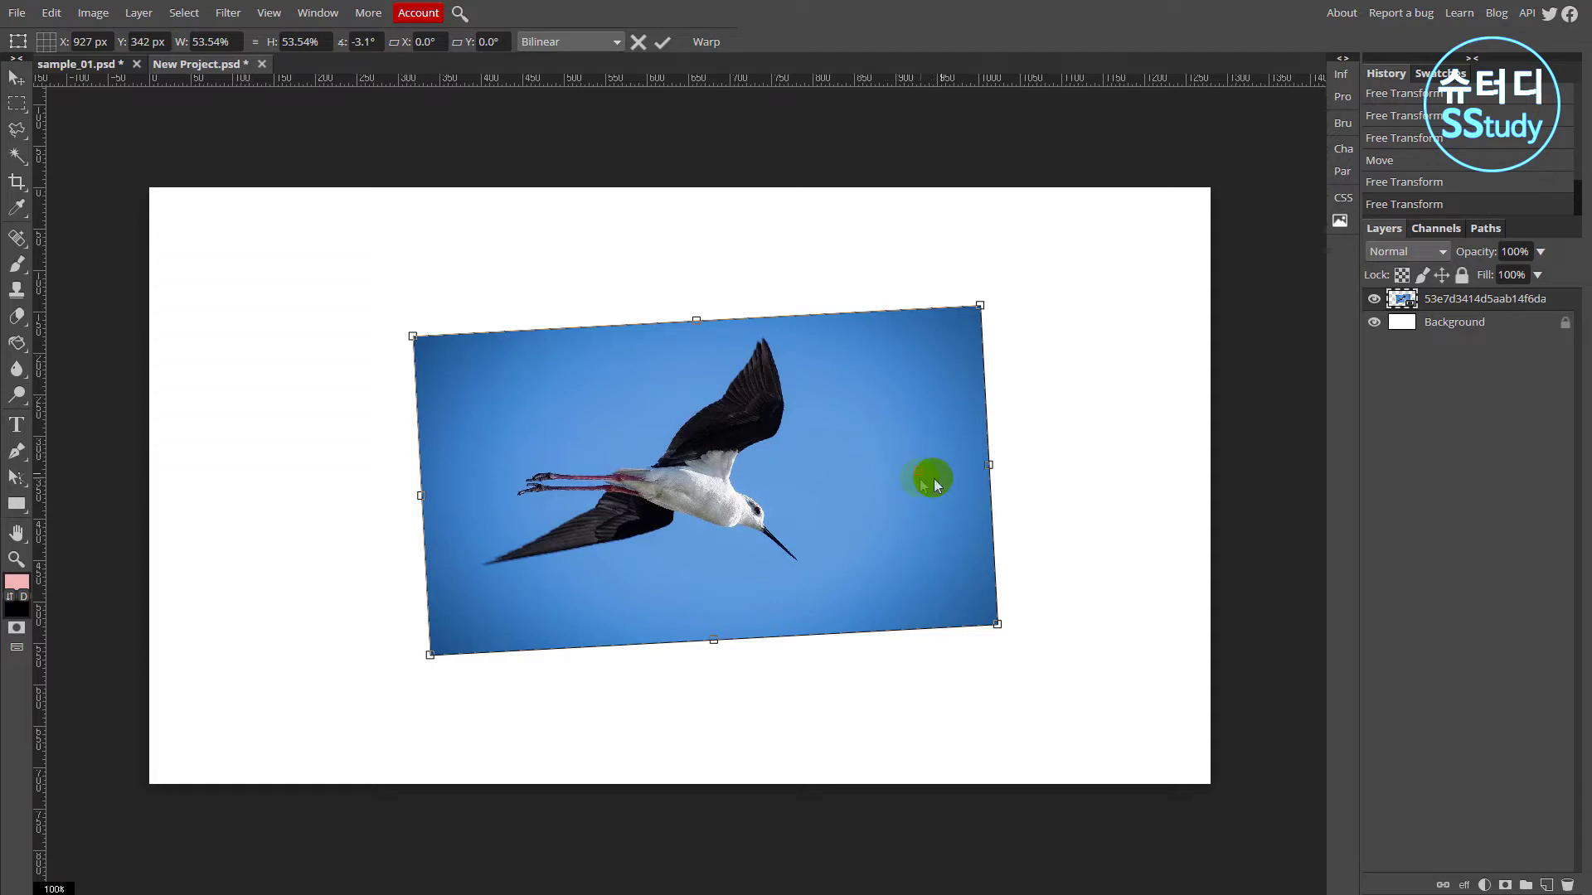
mouse_move(399, 334)
left_mouse_down()
mouse_move(403, 462)
mouse_move(416, 259)
mouse_move(400, 452)
mouse_move(402, 298)
mouse_move(419, 261)
mouse_move(384, 455)
mouse_move(420, 312)
left_mouse_up()
left_click(868, 455)
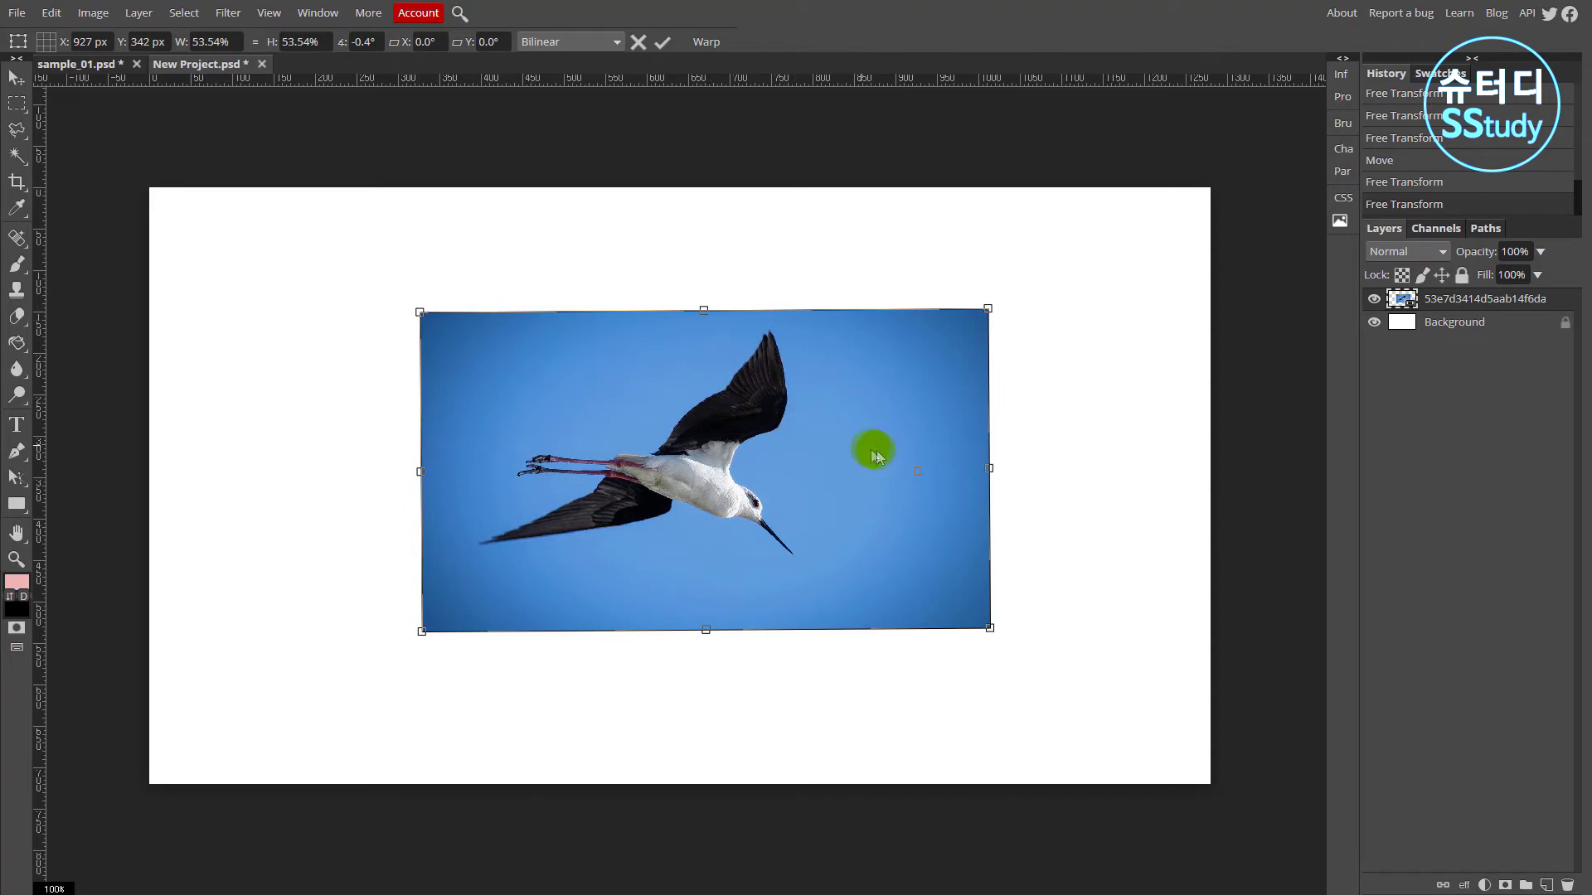
Shift the pivot to about X 368, Y 193 px, near the photo's upper-left corner, and rotate the photo to about -0.3°
left_click_drag(915, 471, 454, 352)
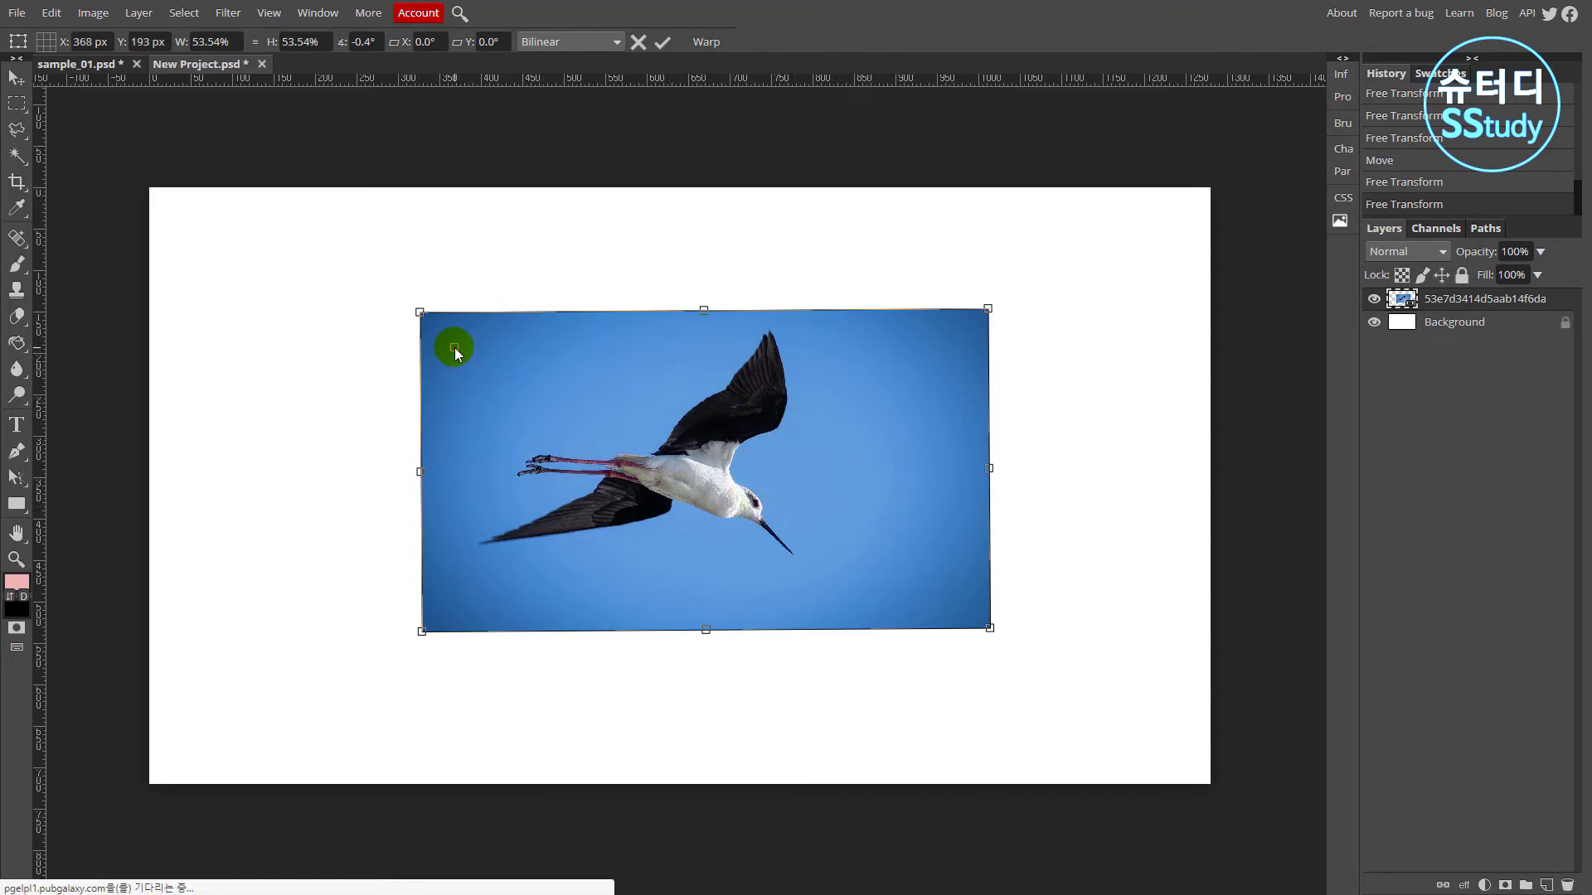
mouse_move(1006, 650)
left_mouse_down()
mouse_move(1057, 558)
mouse_move(917, 757)
mouse_move(1014, 678)
mouse_move(1087, 455)
mouse_move(995, 650)
mouse_move(898, 753)
mouse_move(994, 670)
mouse_move(1069, 445)
mouse_move(1042, 537)
mouse_move(887, 757)
mouse_move(1034, 597)
mouse_move(945, 753)
mouse_move(1031, 635)
mouse_move(962, 724)
mouse_move(1012, 658)
left_mouse_up()
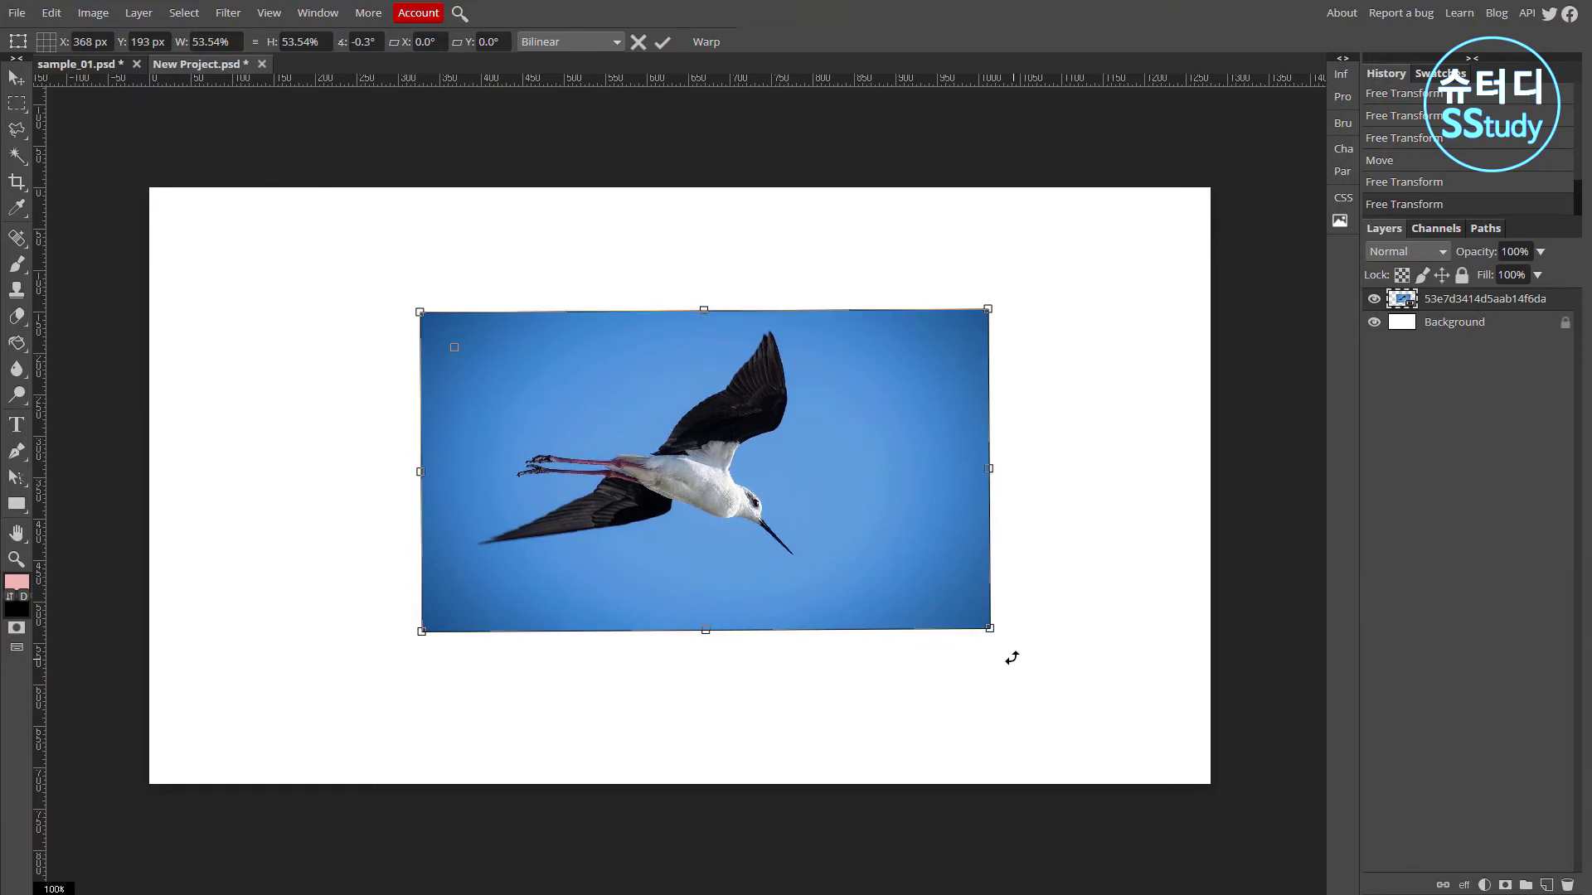
double_click(971, 588)
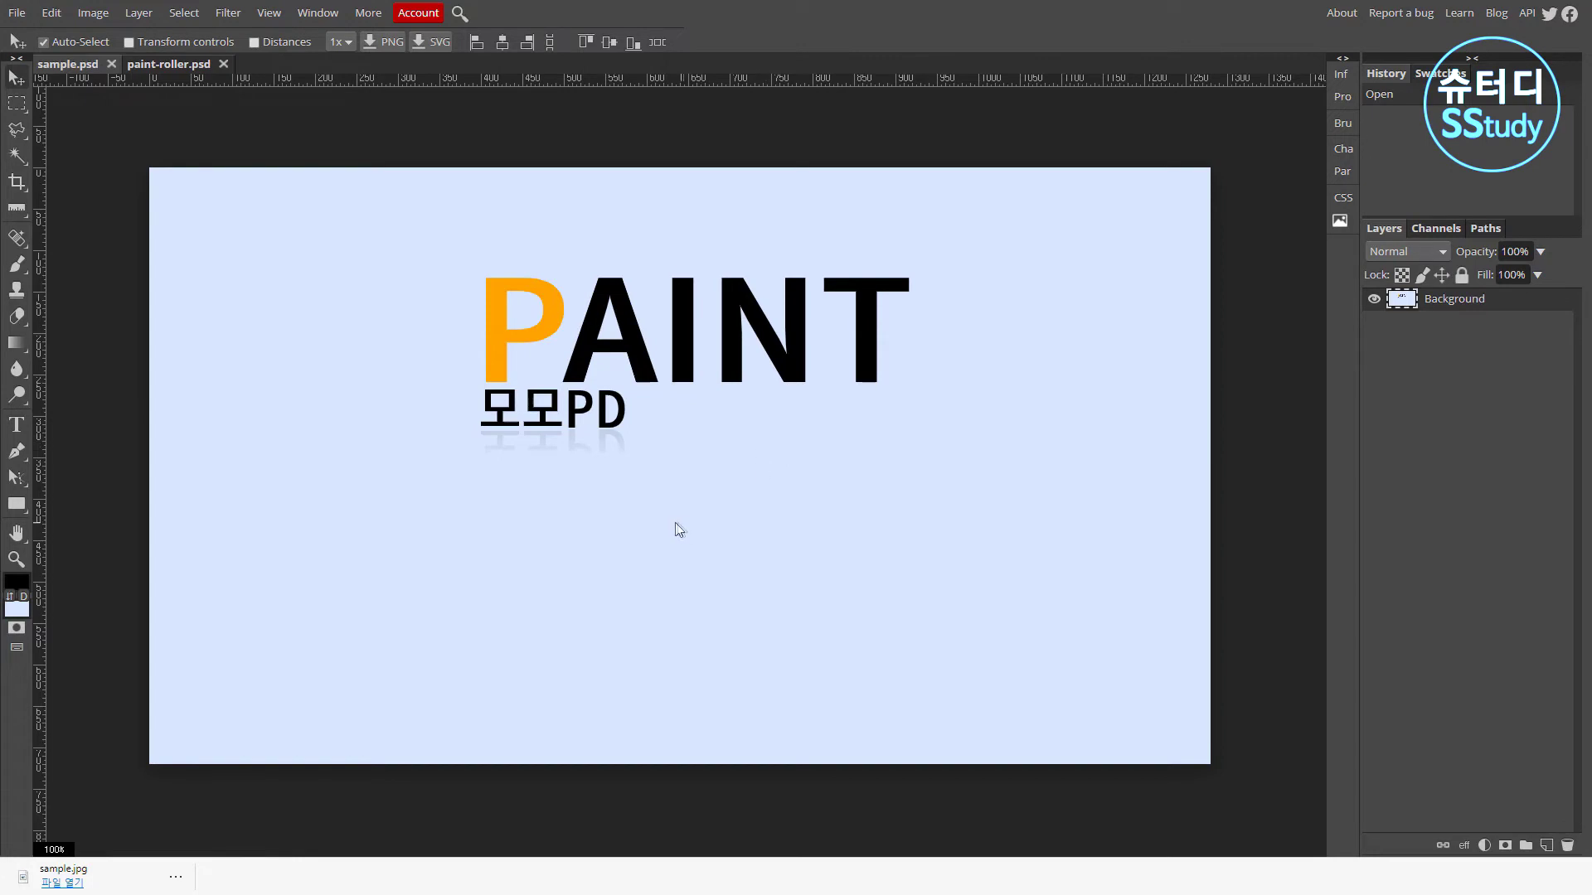
Copy the roller layer from paint-roller.psd into sample.psd and move it over the end of the PAINT text
left_click(158, 65)
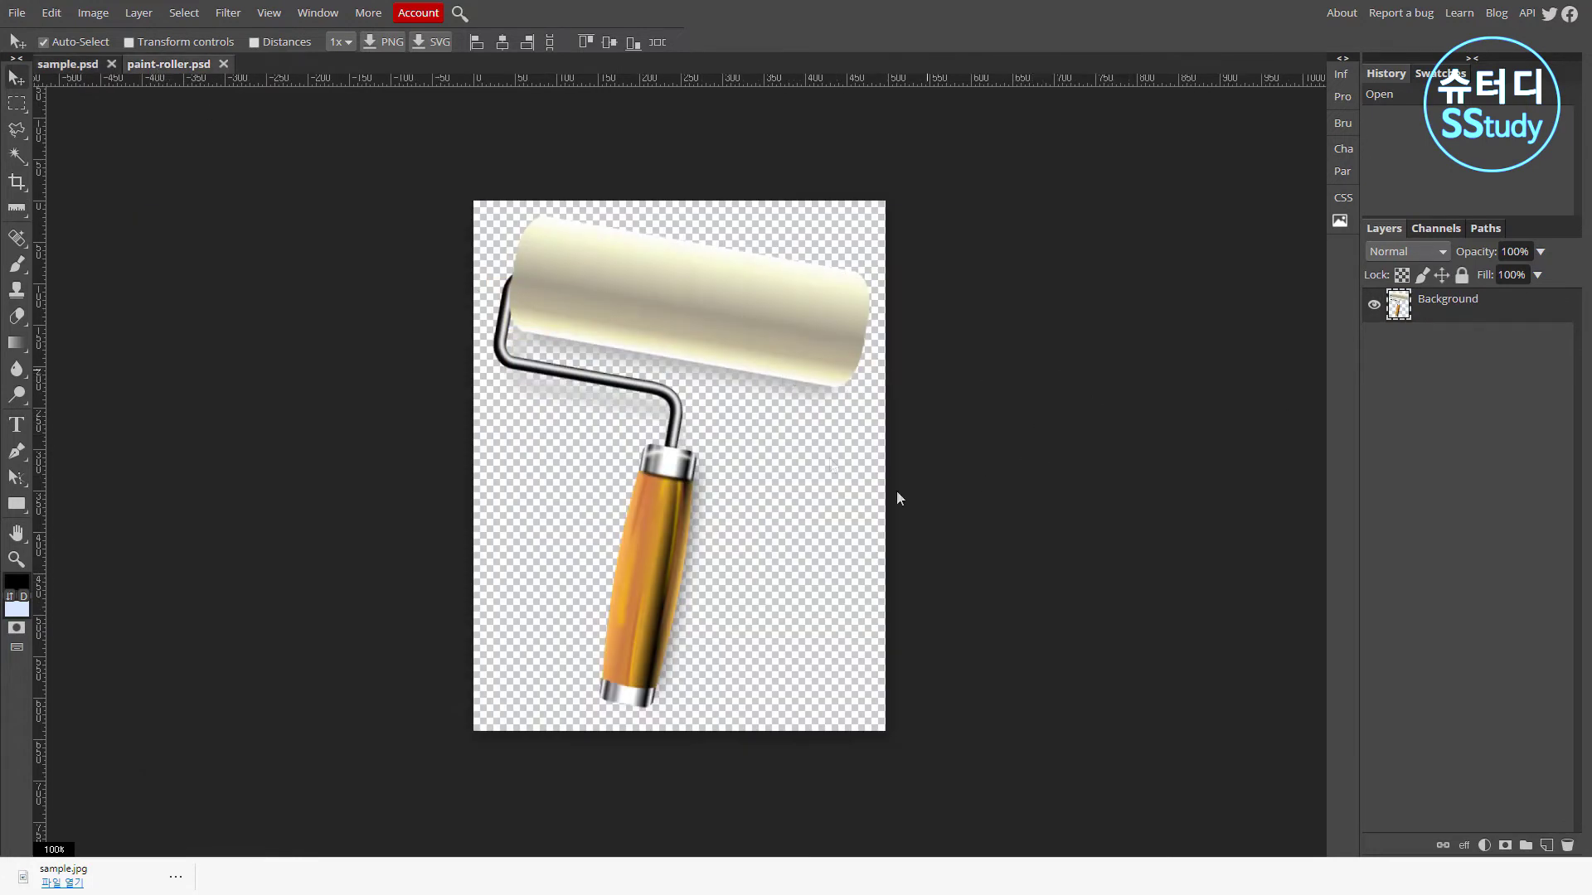
left_click_drag(1489, 316, 92, 65)
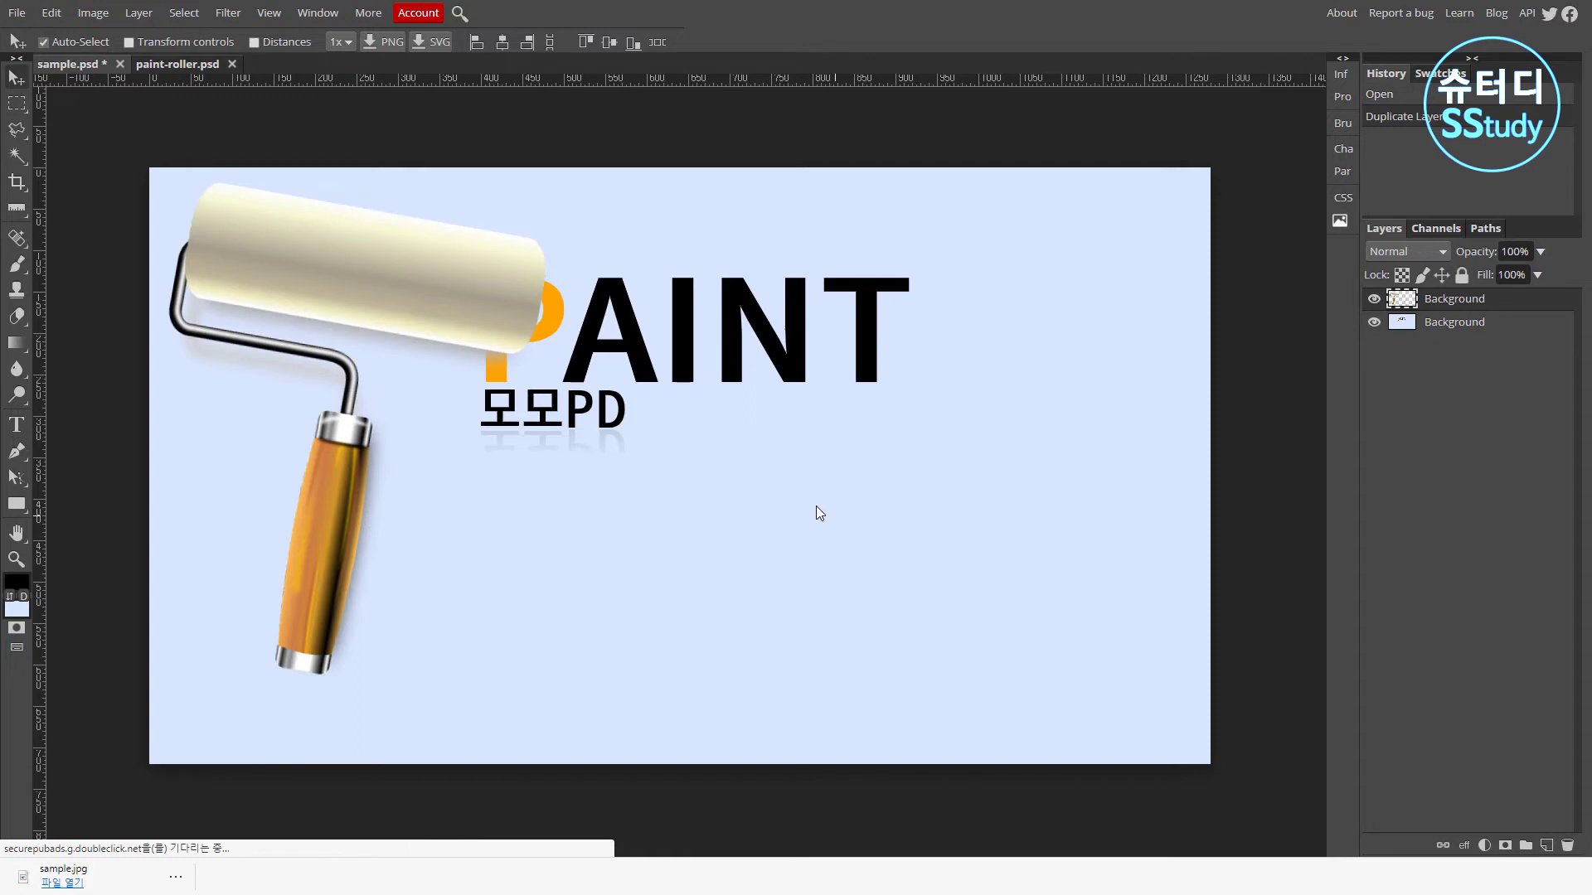
mouse_move(308, 240)
left_mouse_down()
mouse_move(405, 295)
mouse_move(838, 448)
mouse_move(786, 449)
mouse_move(793, 320)
left_mouse_up()
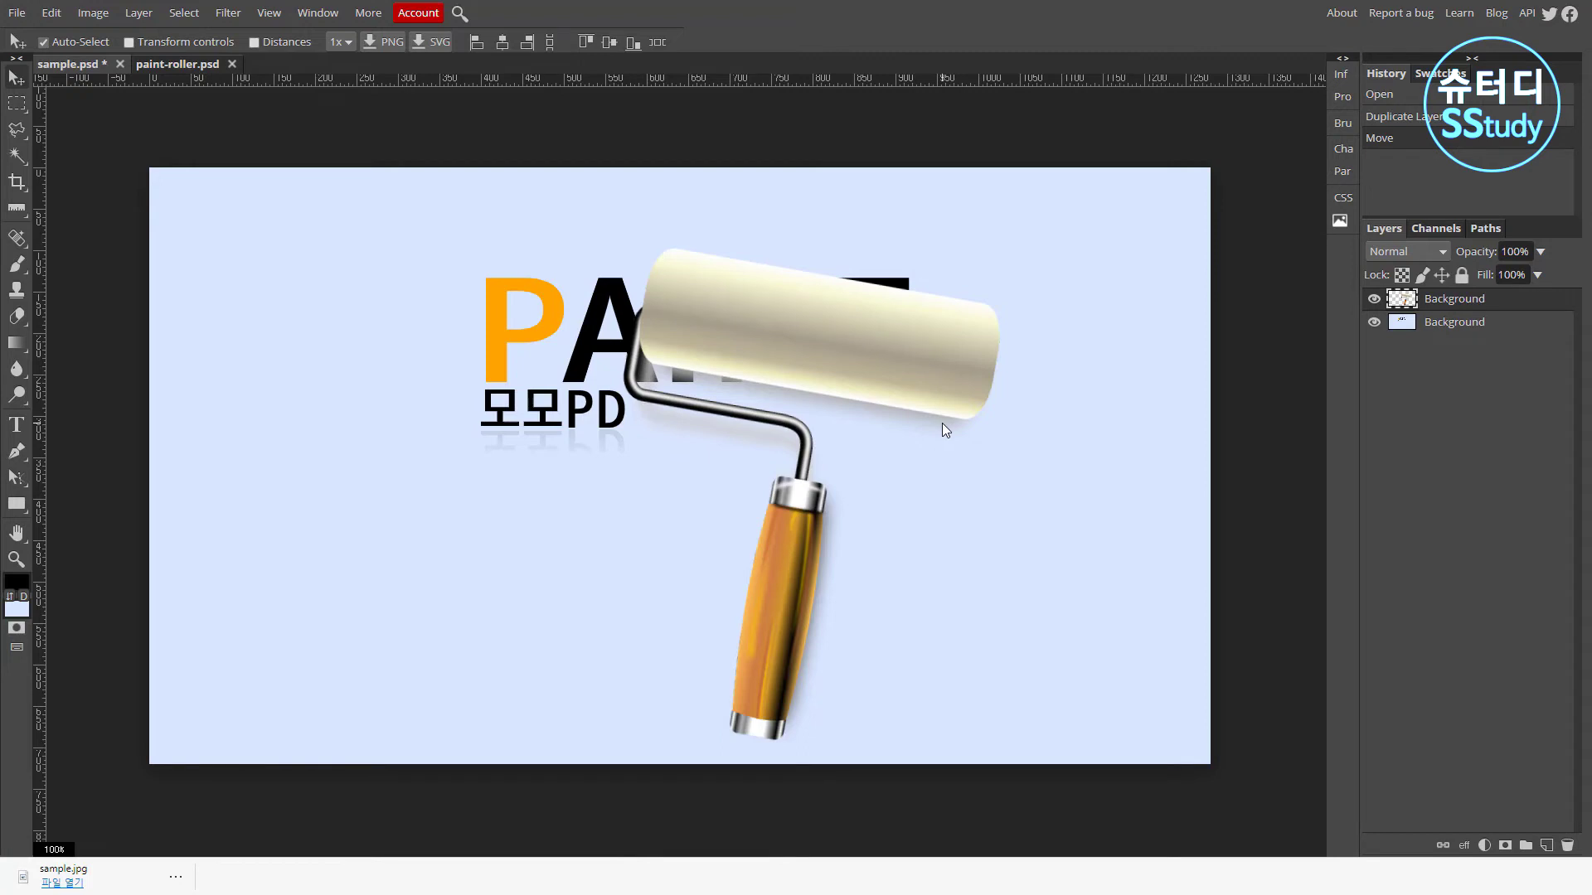
Try to rotate the paint roller level beneath the PAINT text, and restore the document to its state before the rotation
key("ctrl+alt+t")
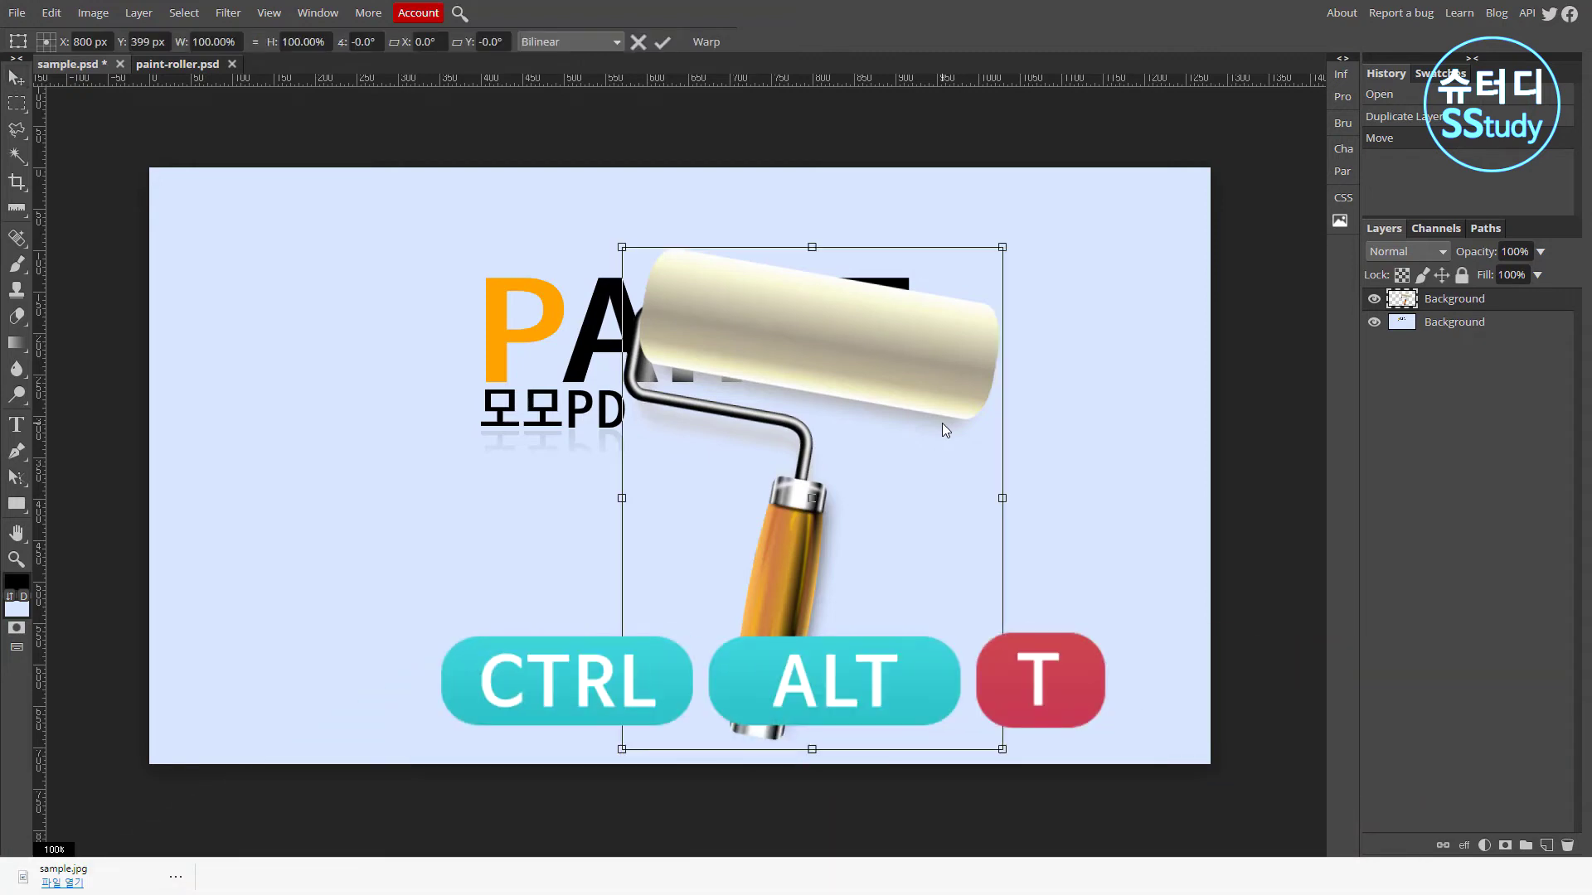
left_click_drag(1025, 232, 1006, 157)
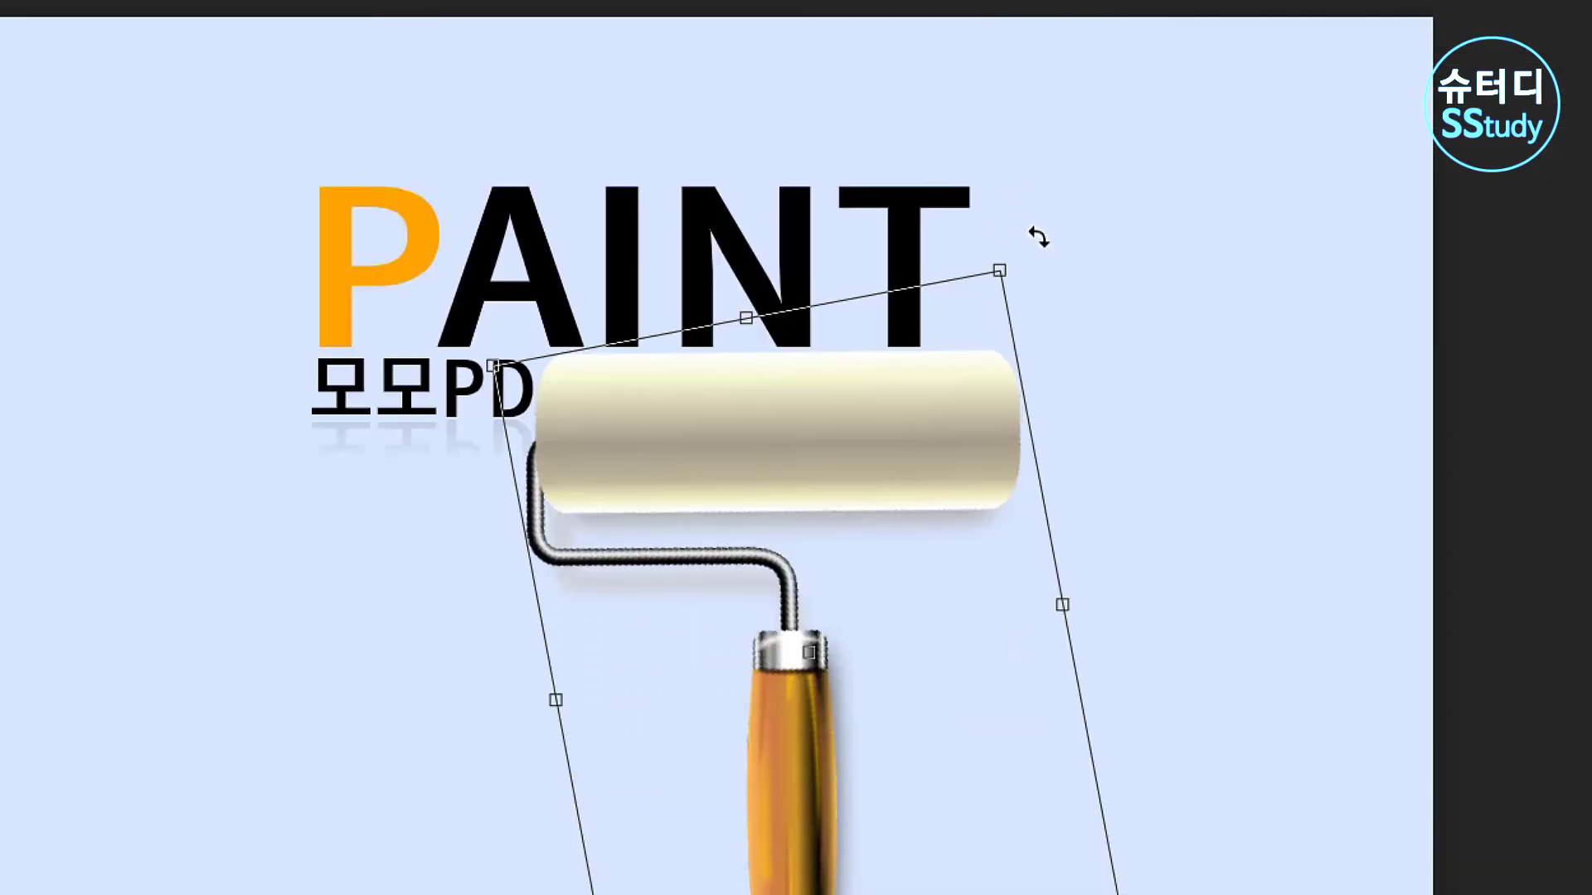
left_click_drag(946, 311, 880, 406)
key("Return")
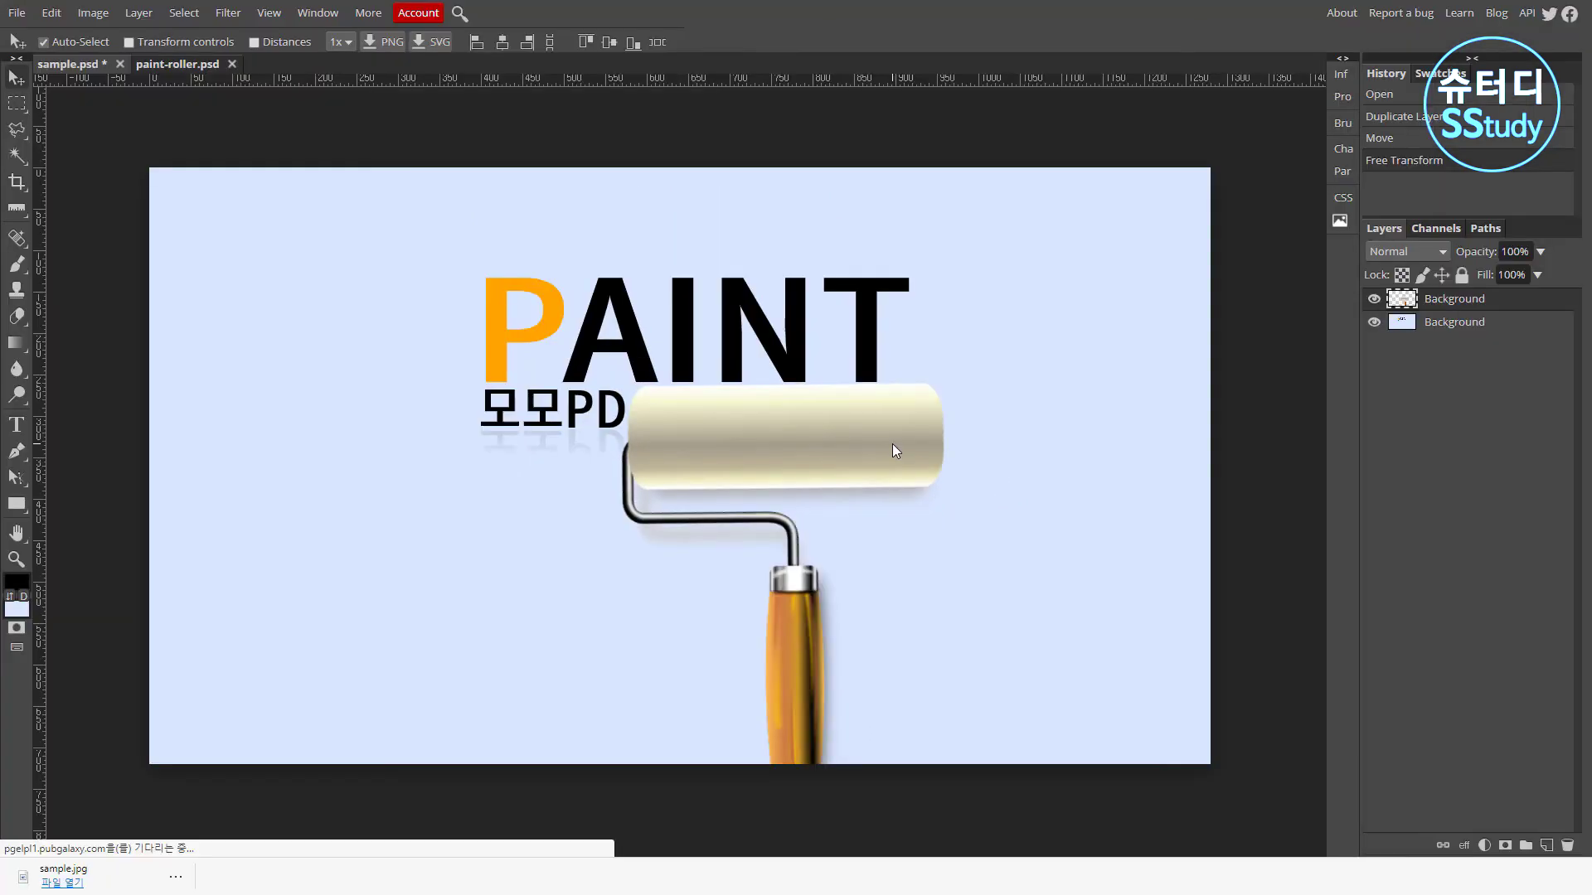
left_click_drag(892, 444, 890, 447)
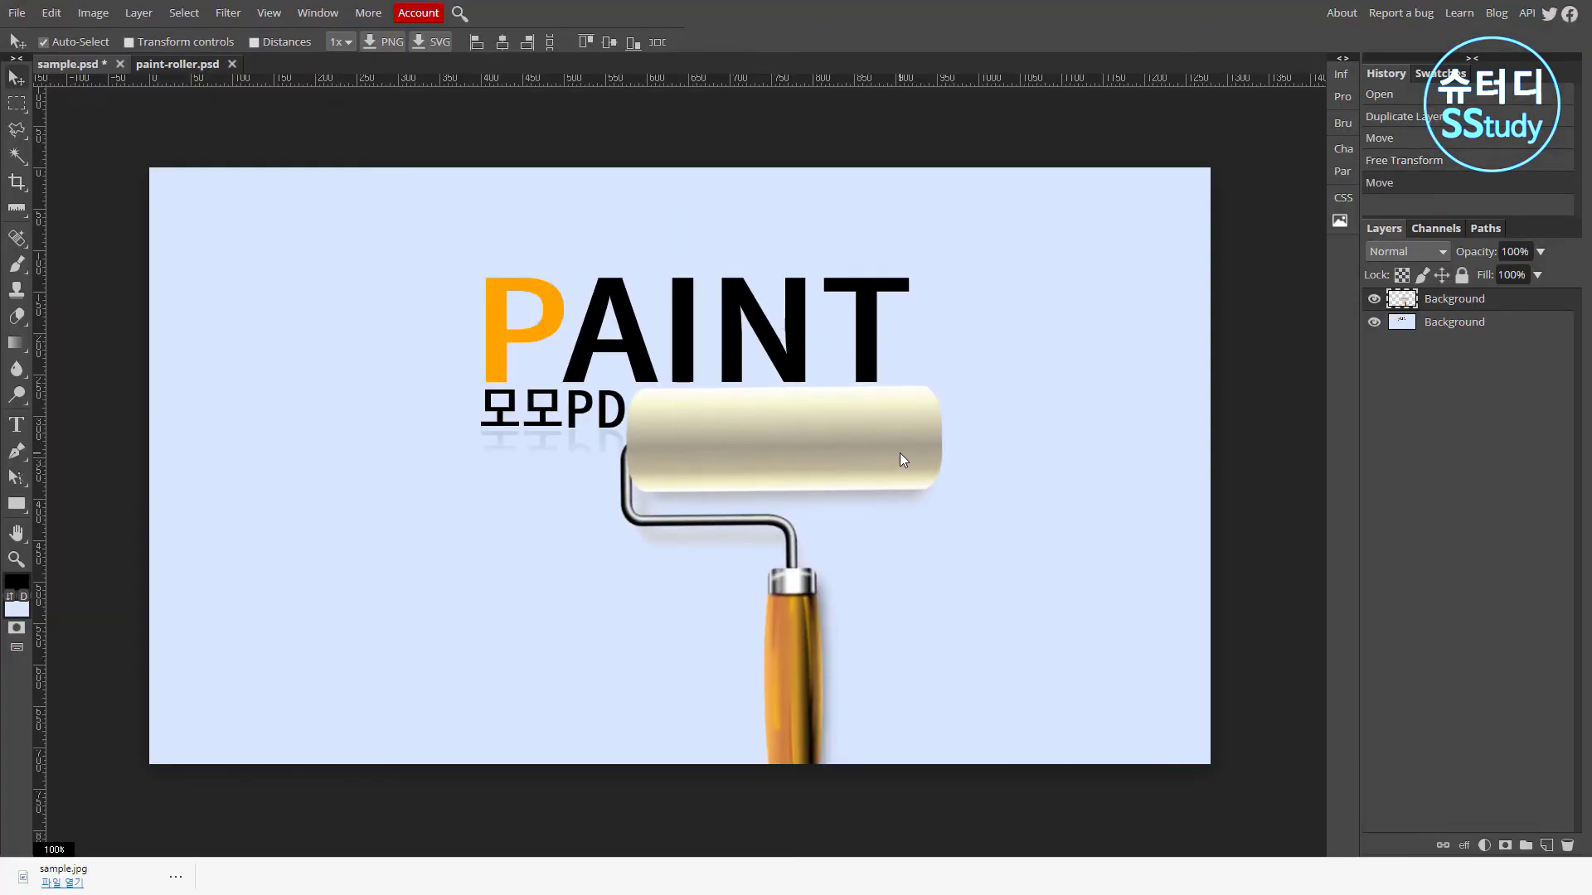
left_click(1415, 160)
left_click(1420, 138)
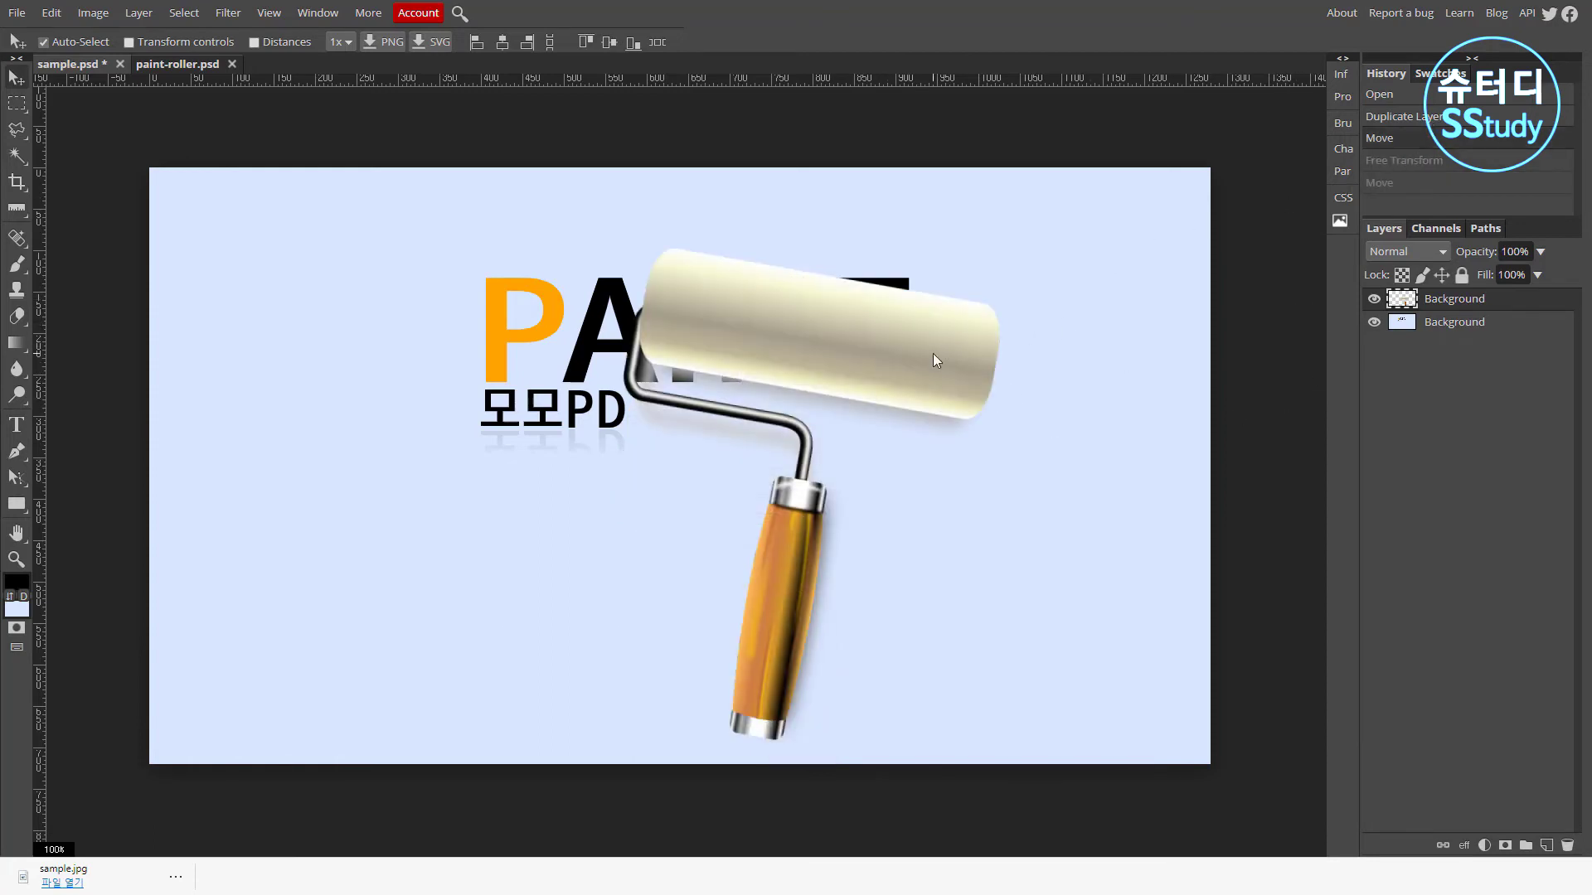
Move the tilted roller below the PAINT text and fine-tune it at 300% zoom so its upper-left edge meets the letters' baseline
left_click_drag(882, 345, 872, 481)
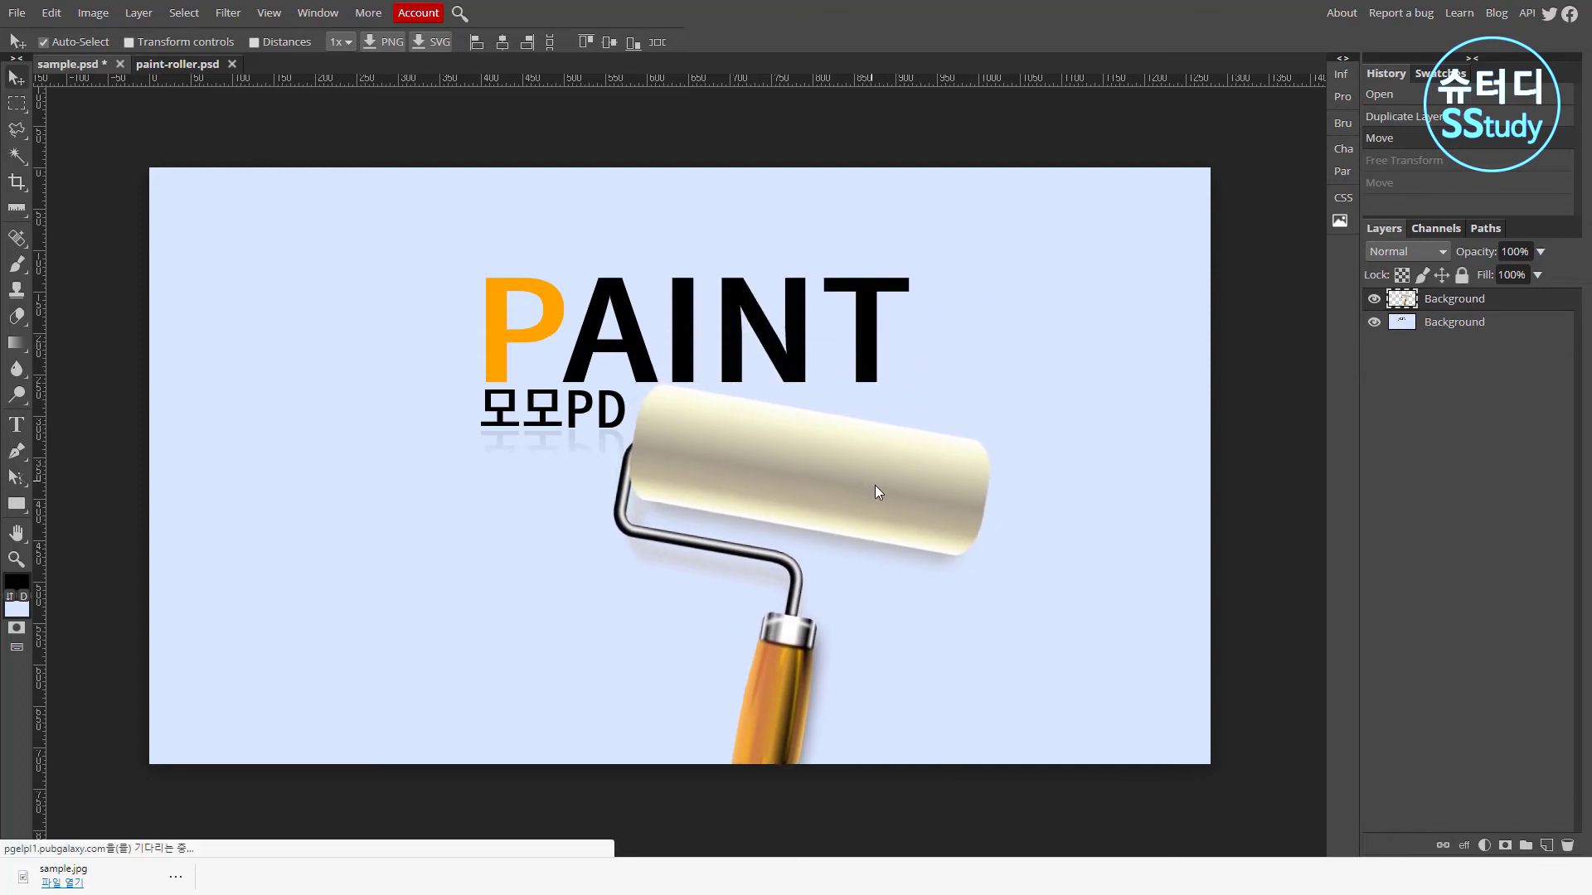
left_click(16, 560)
left_click(712, 395)
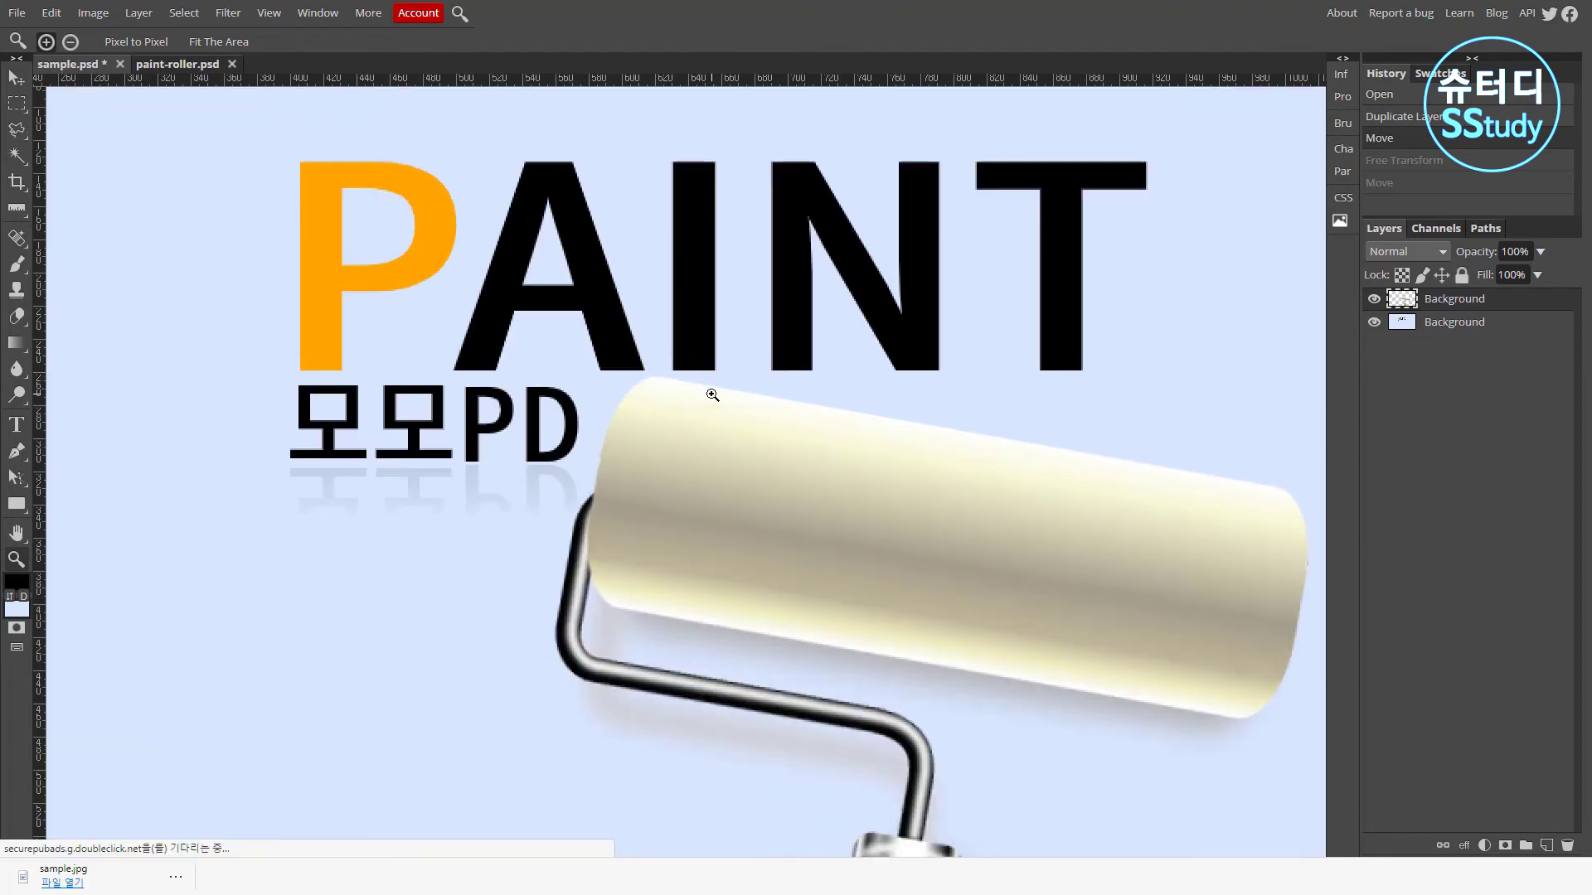
left_click(710, 390)
key("v")
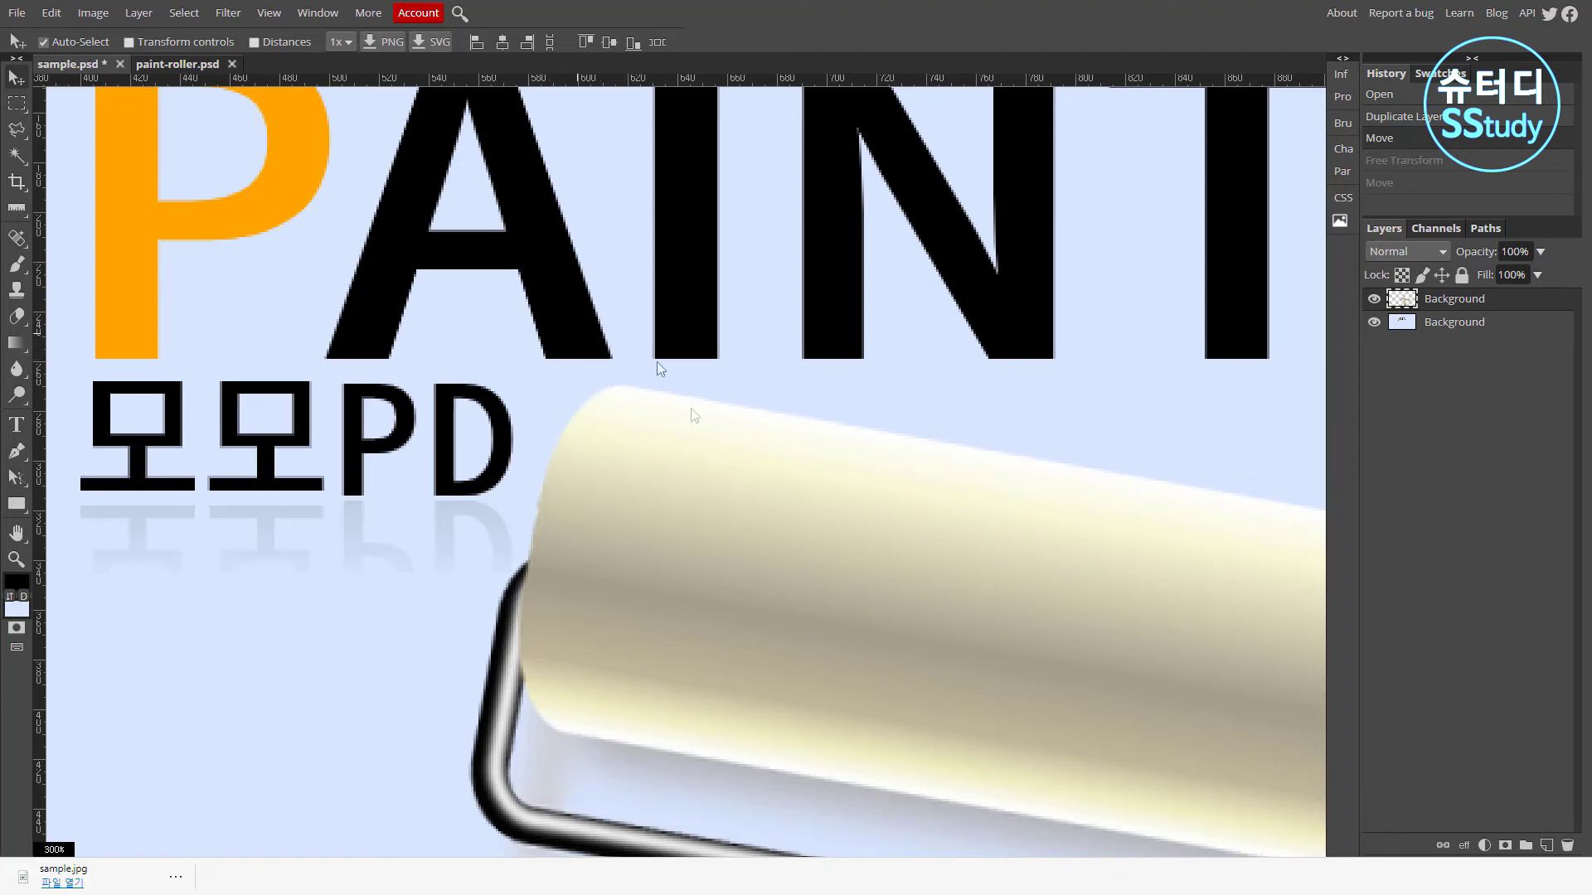
left_click_drag(679, 451, 676, 427)
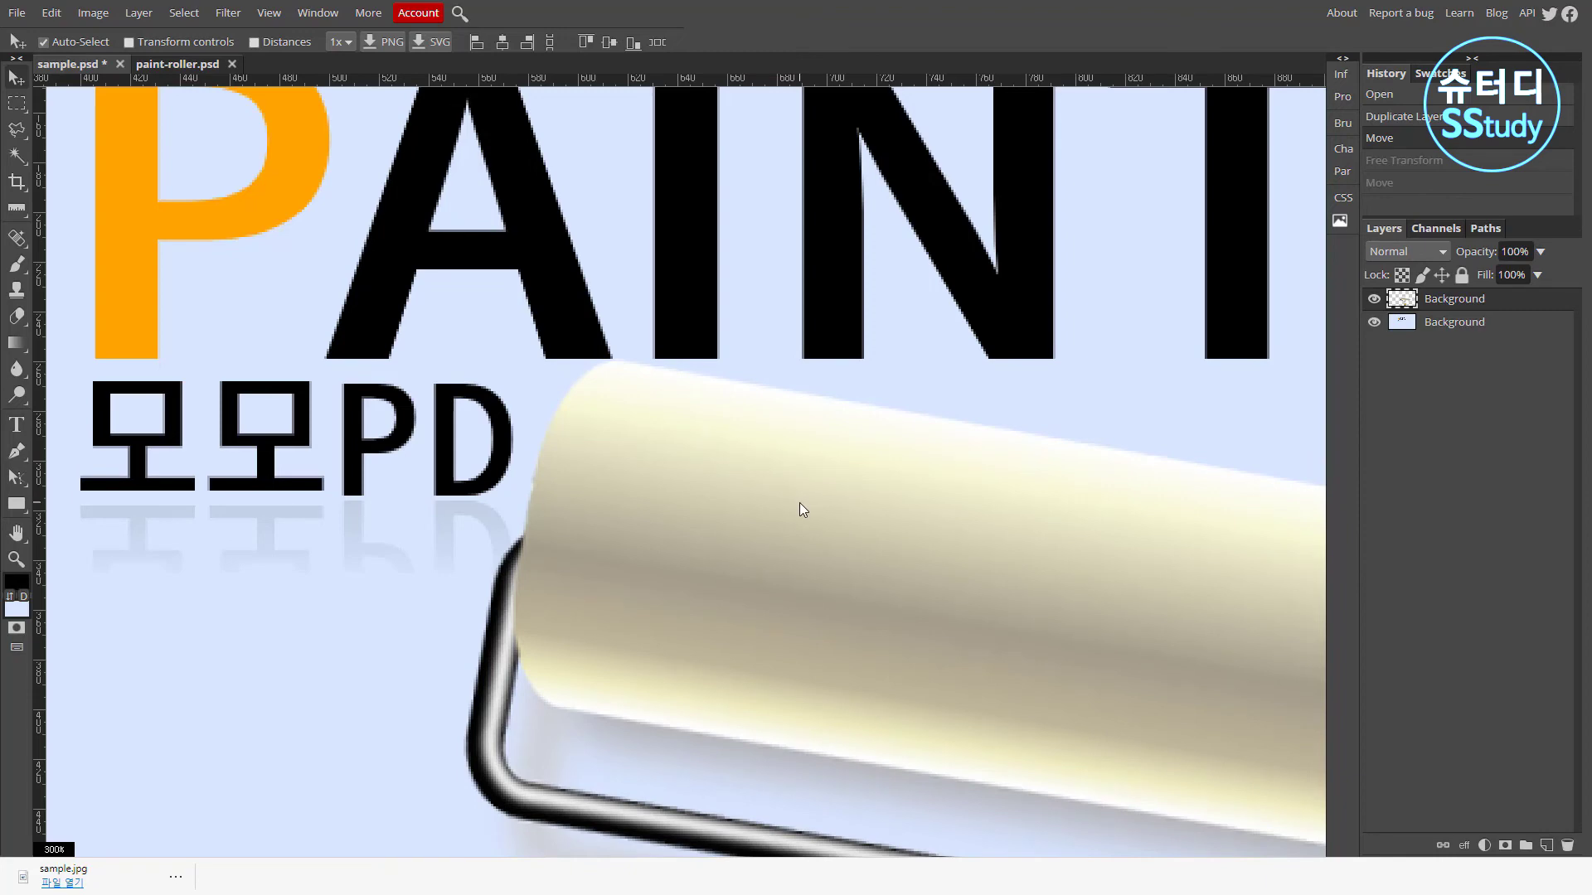
Start Free Transform on the roller layer and move its pivot to X 614, Y 258 px, where the roller's upper-left edge meets the letter A
scroll(801, 502, "down", 5)
scroll(873, 448, "down", 4)
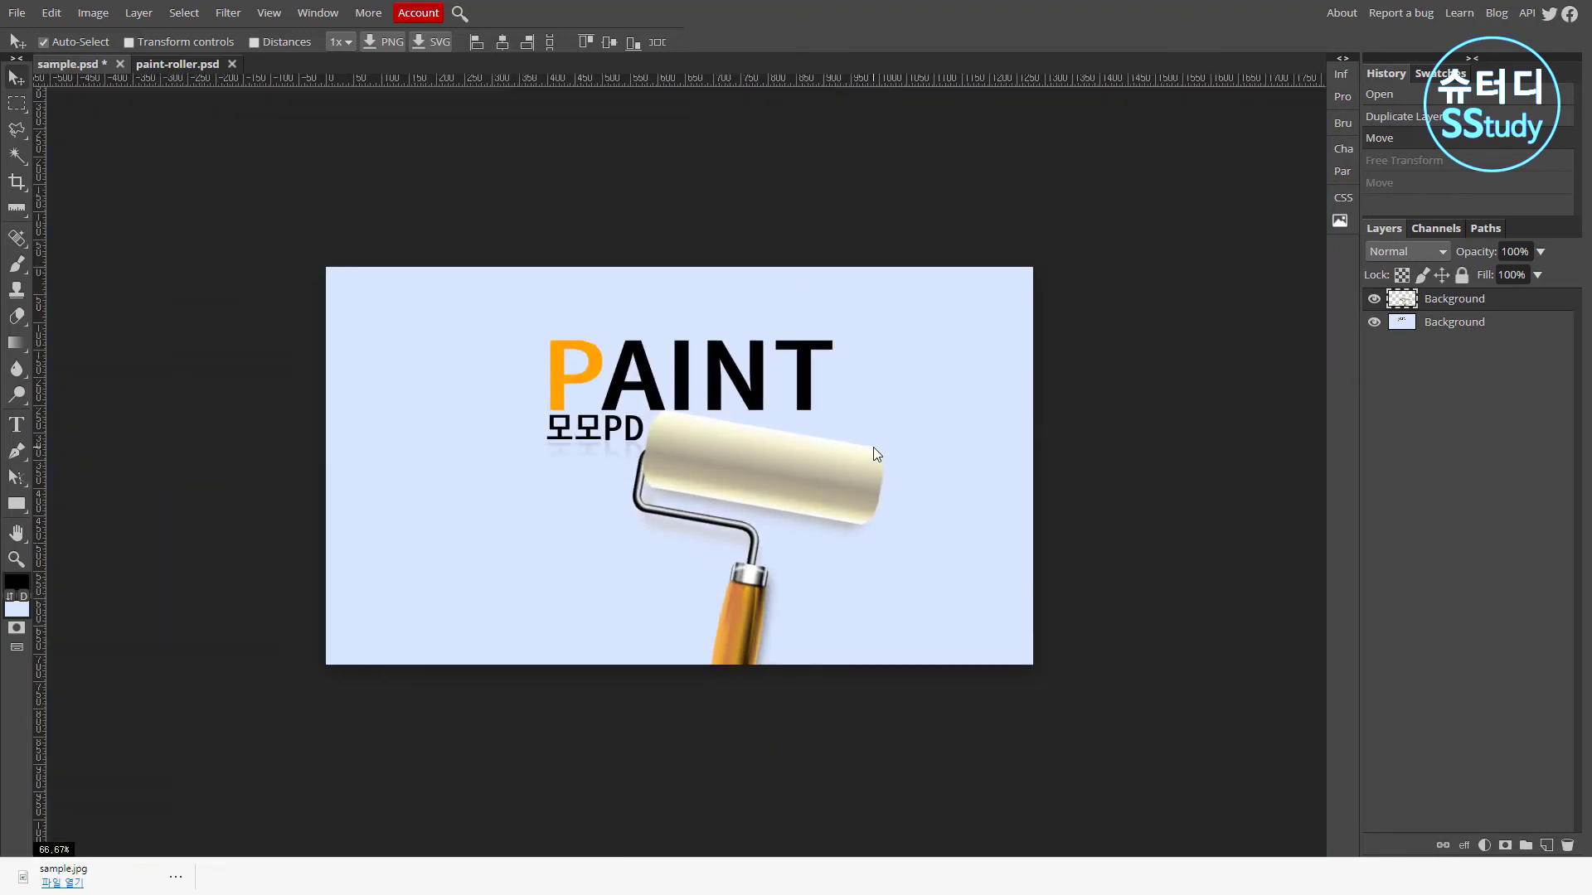
left_click(43, 16)
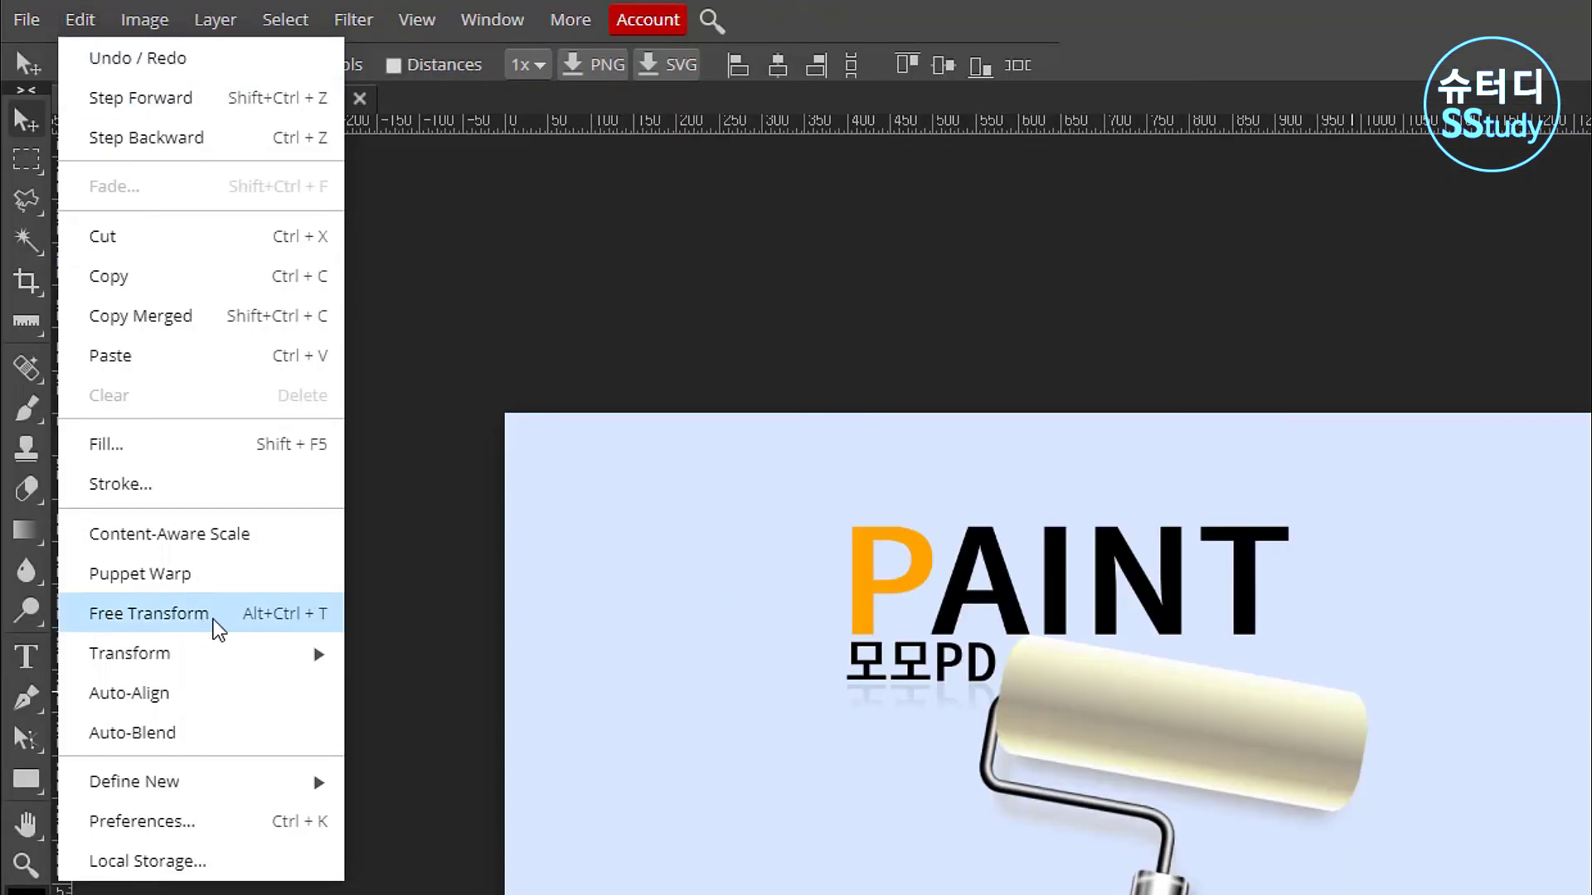
left_click(212, 619)
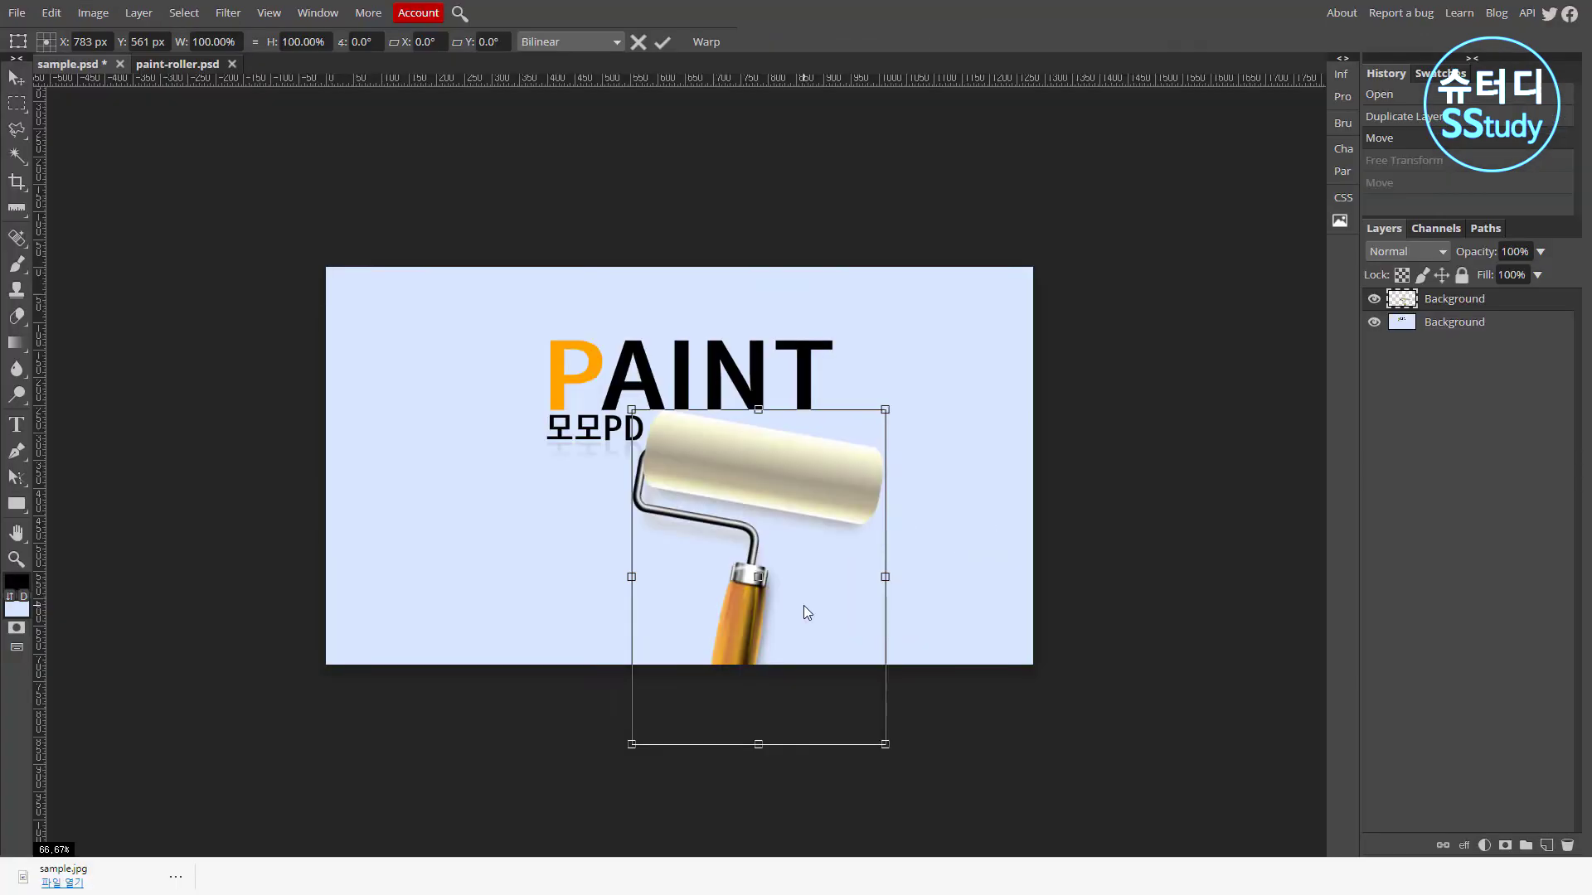
scroll(1243, 894, "up", 2)
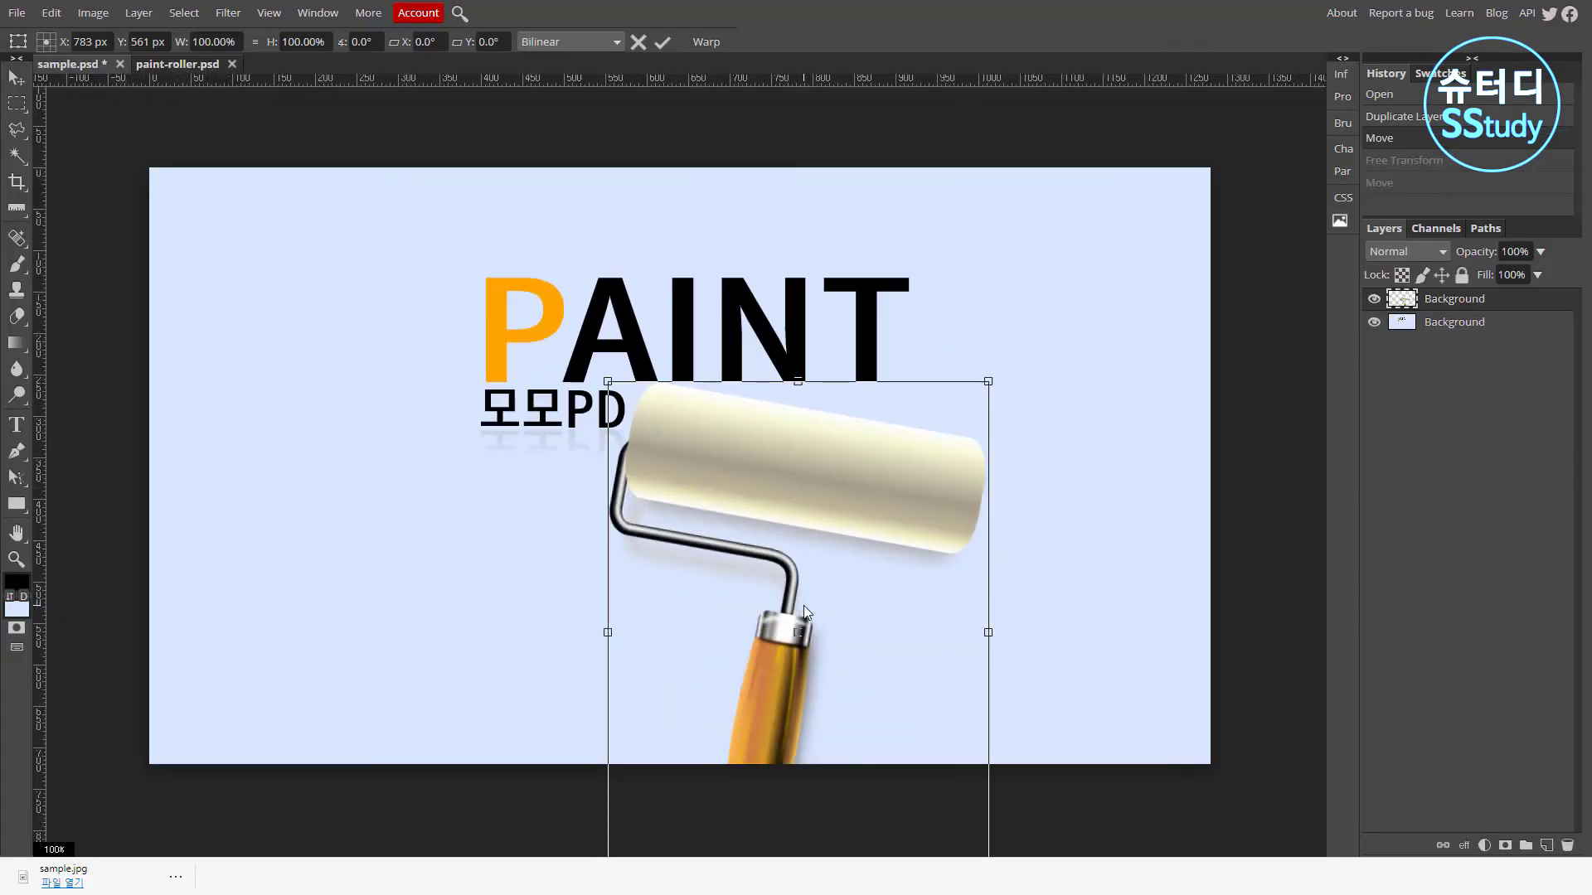
scroll(1398, 894, "up", 3)
scroll(902, 618, "down", 3)
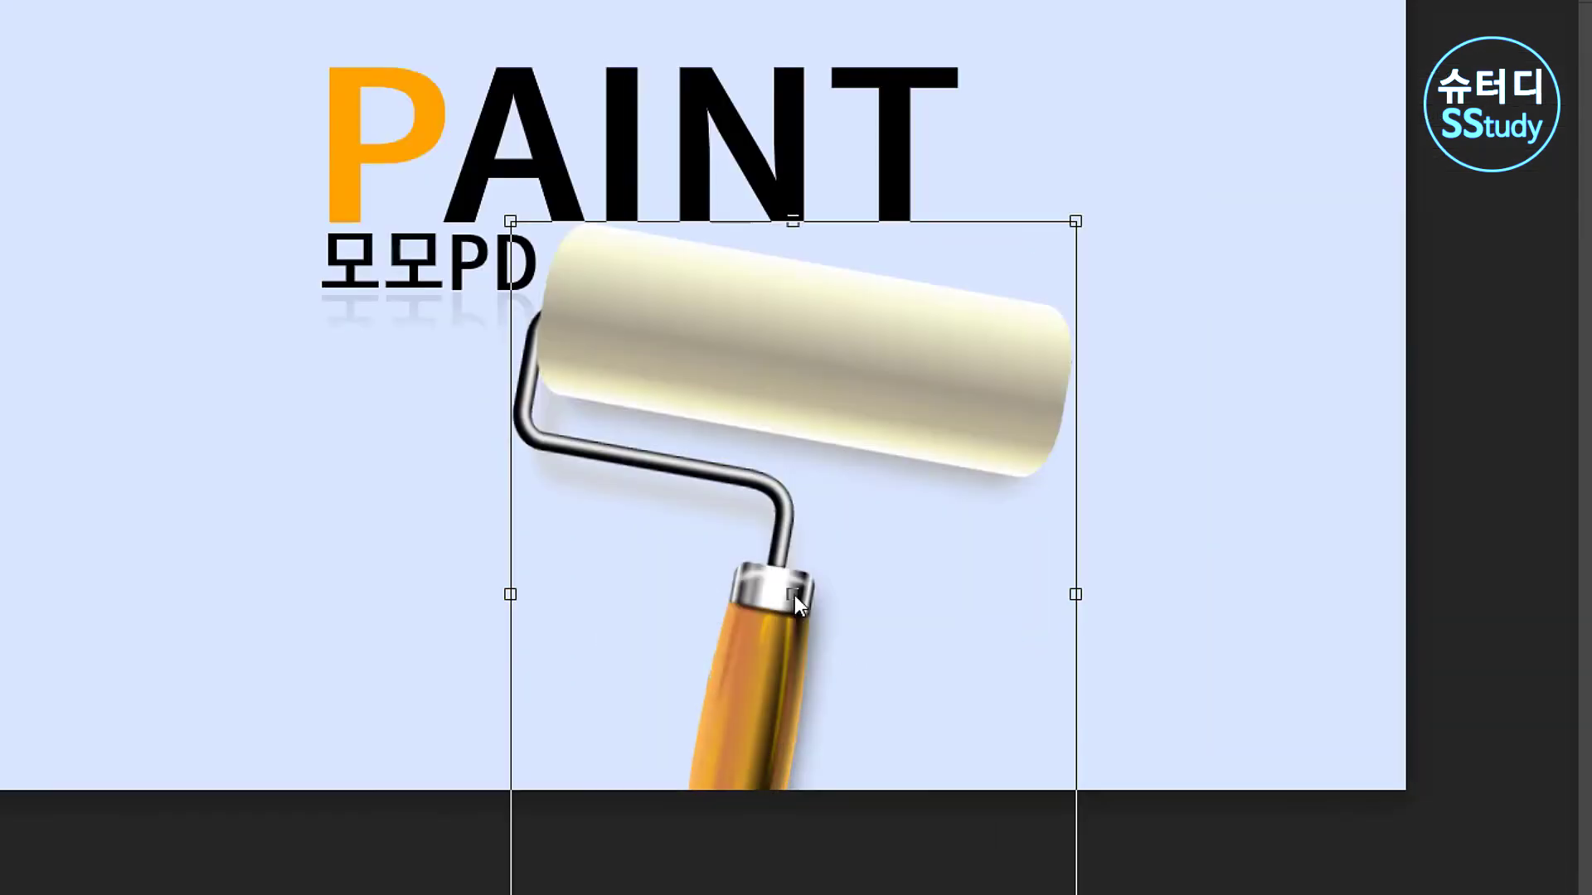
left_click_drag(794, 595, 902, 527)
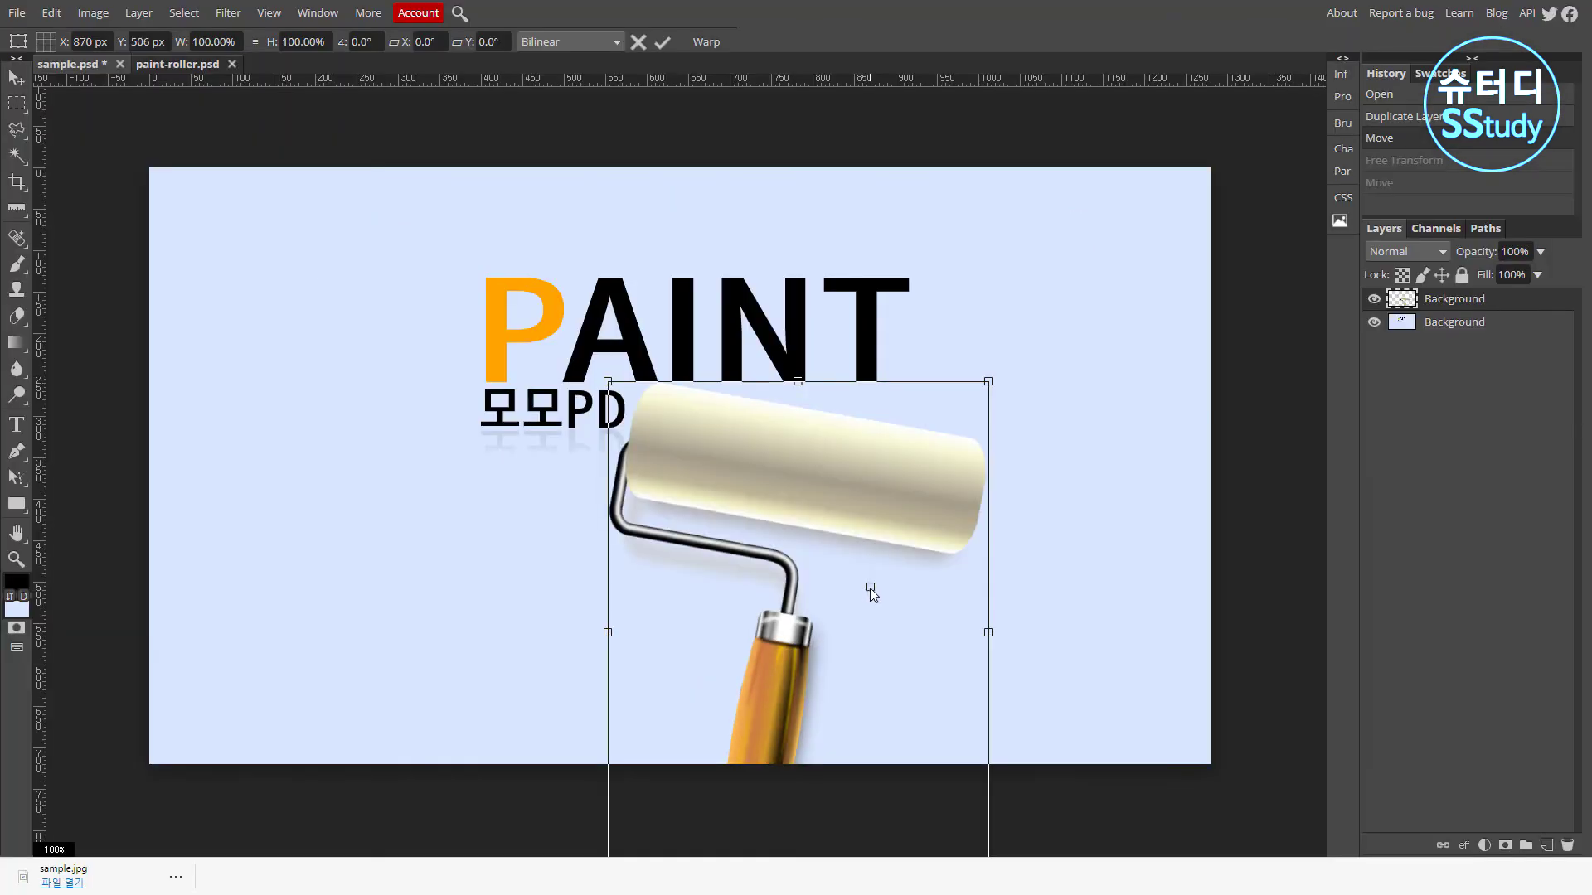
left_click_drag(869, 588, 656, 383)
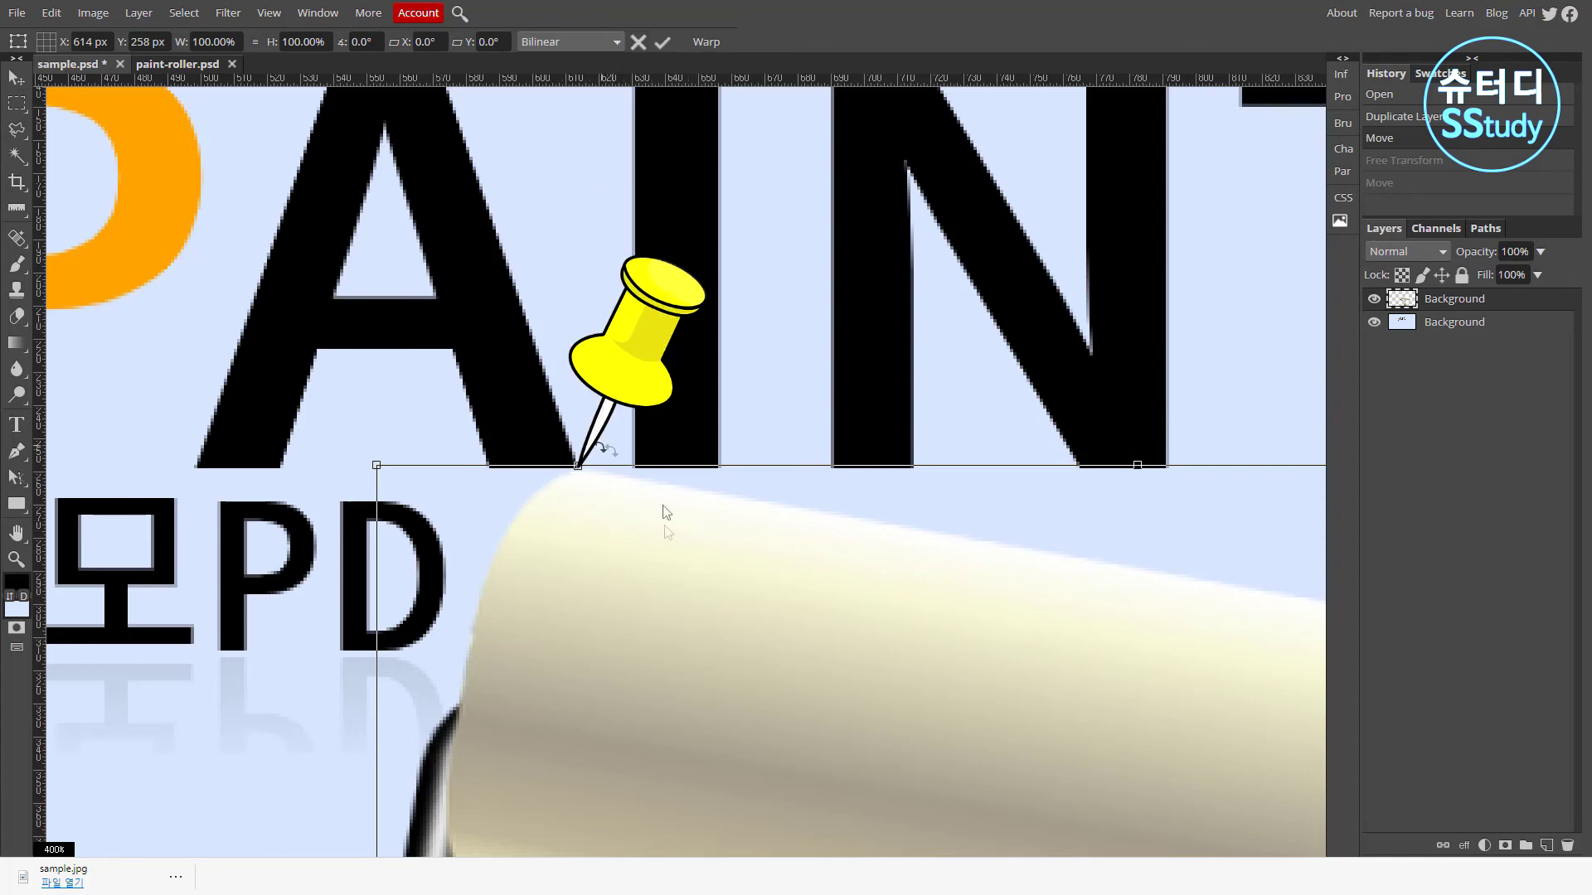
Rotate the roller to -10.0° around the custom pivot so its upper edge lies level under the PAINT text, and apply the transform
key("ctrl+minus")
key("ctrl+minus")
key("ctrl+minus")
key("ctrl+minus")
key("ctrl+minus")
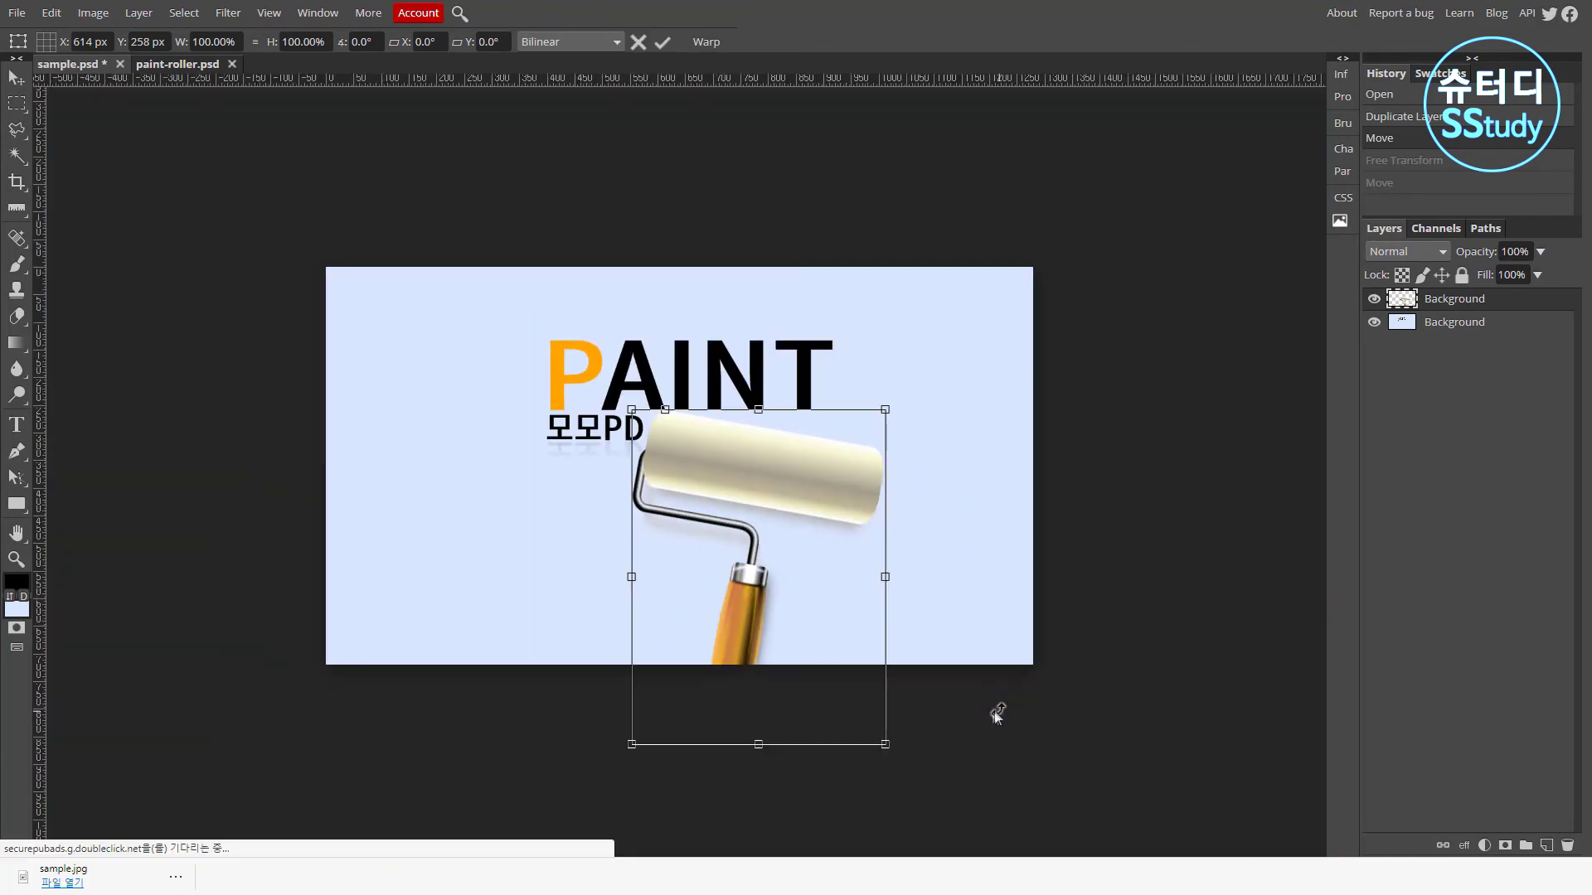
left_click_drag(889, 750, 935, 710)
key("ctrl+plus")
left_click_drag(1102, 831, 1112, 822)
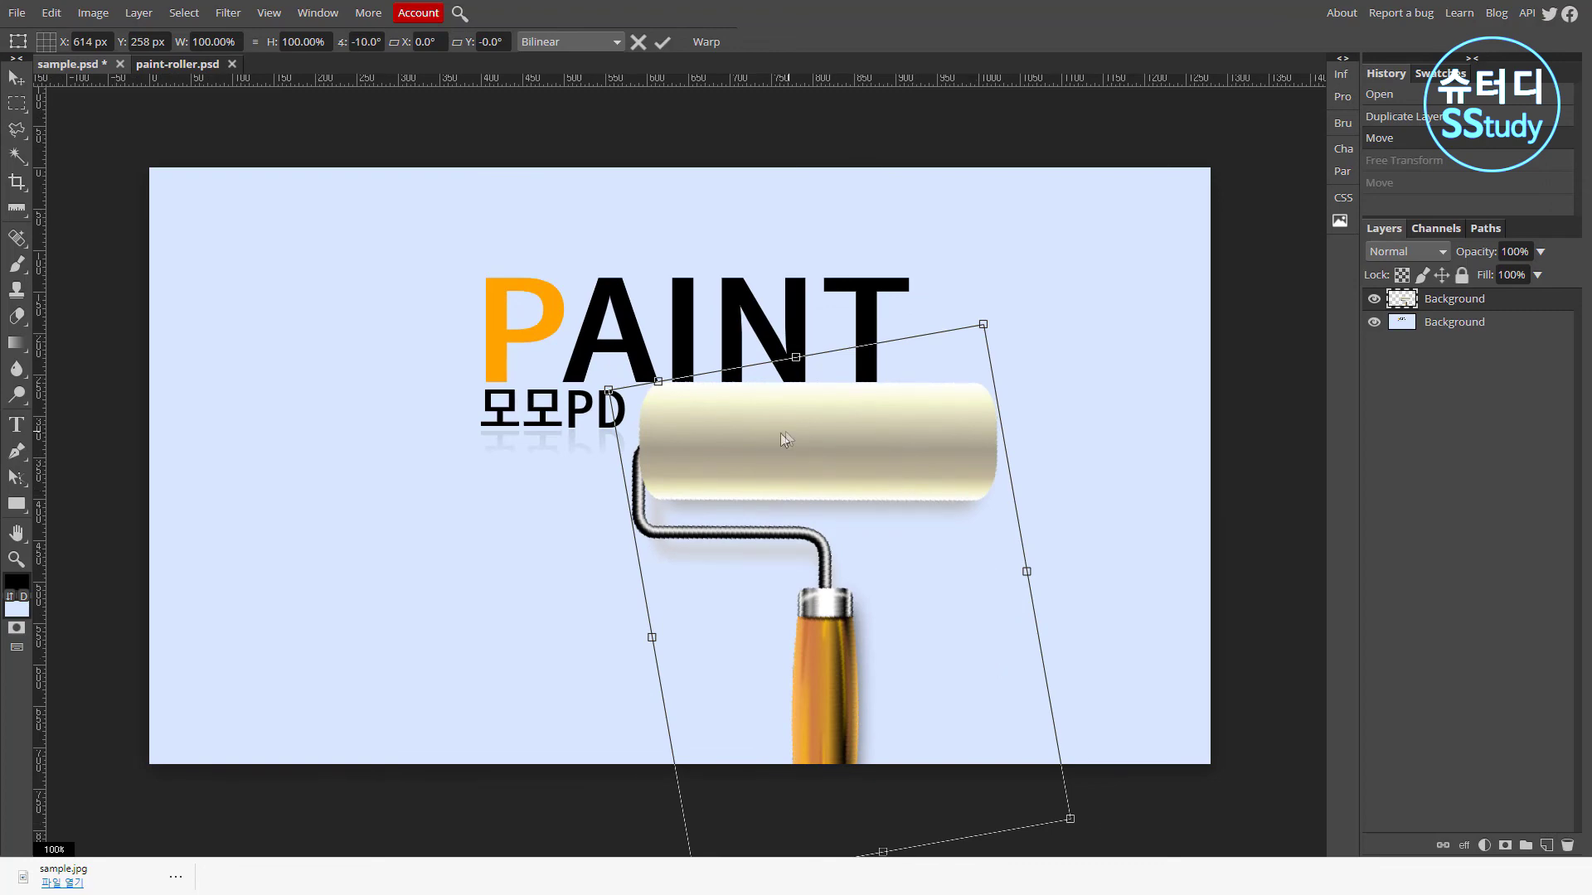
scroll(786, 432, "up", 3)
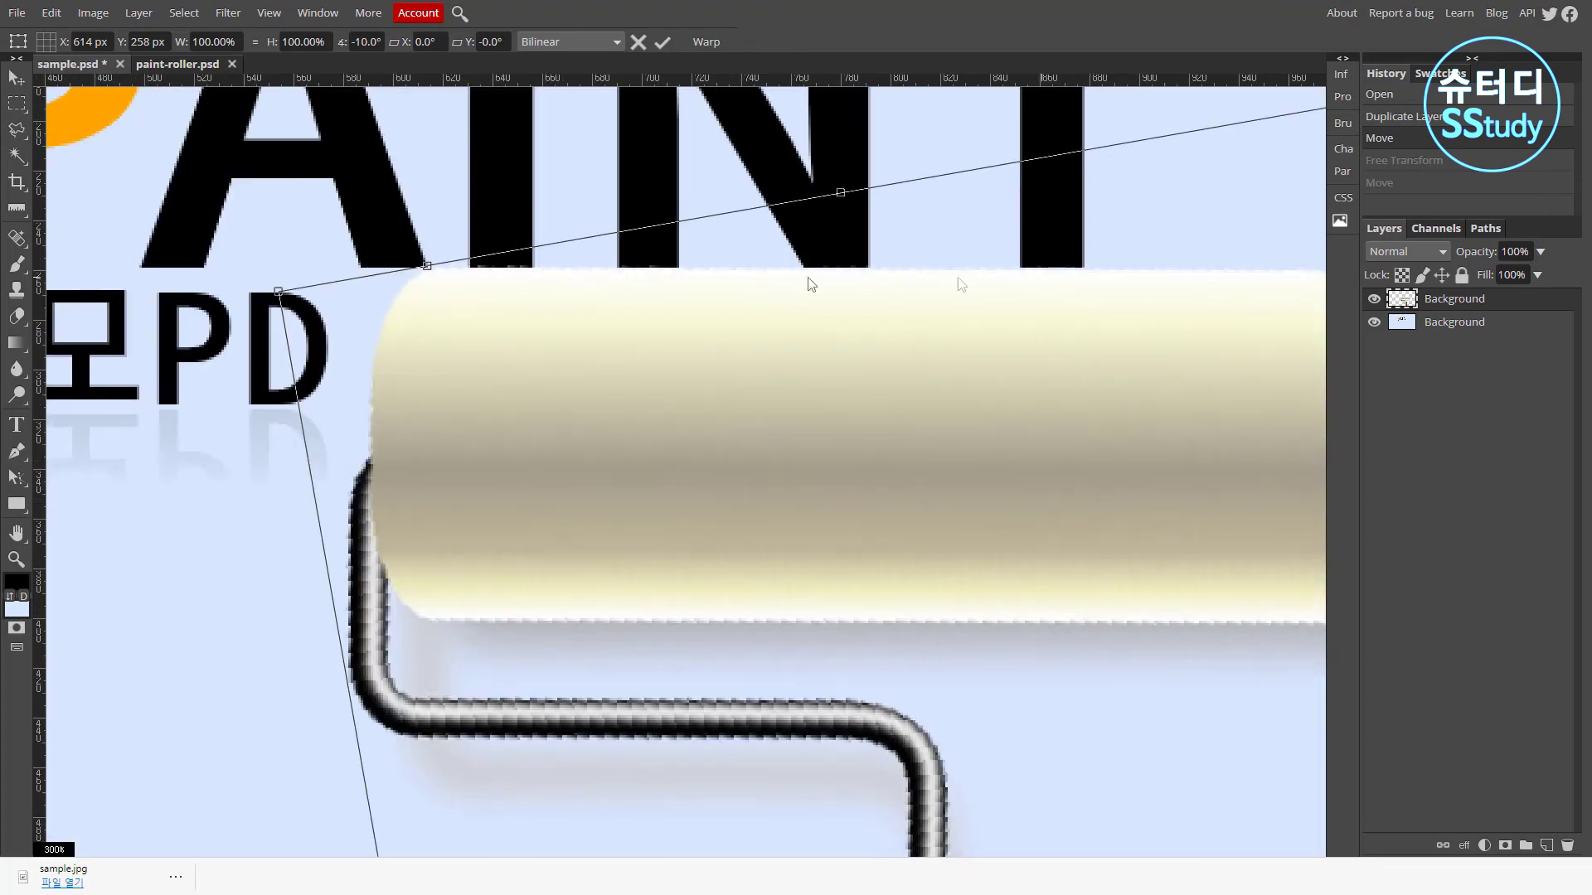
scroll(1122, 439, "down", 3)
key("Return")
Shift the levelled roller slightly down and left, and scale it proportionally to about 76.79% so it ends near the end of the PAINT text
left_click_drag(801, 463, 802, 464)
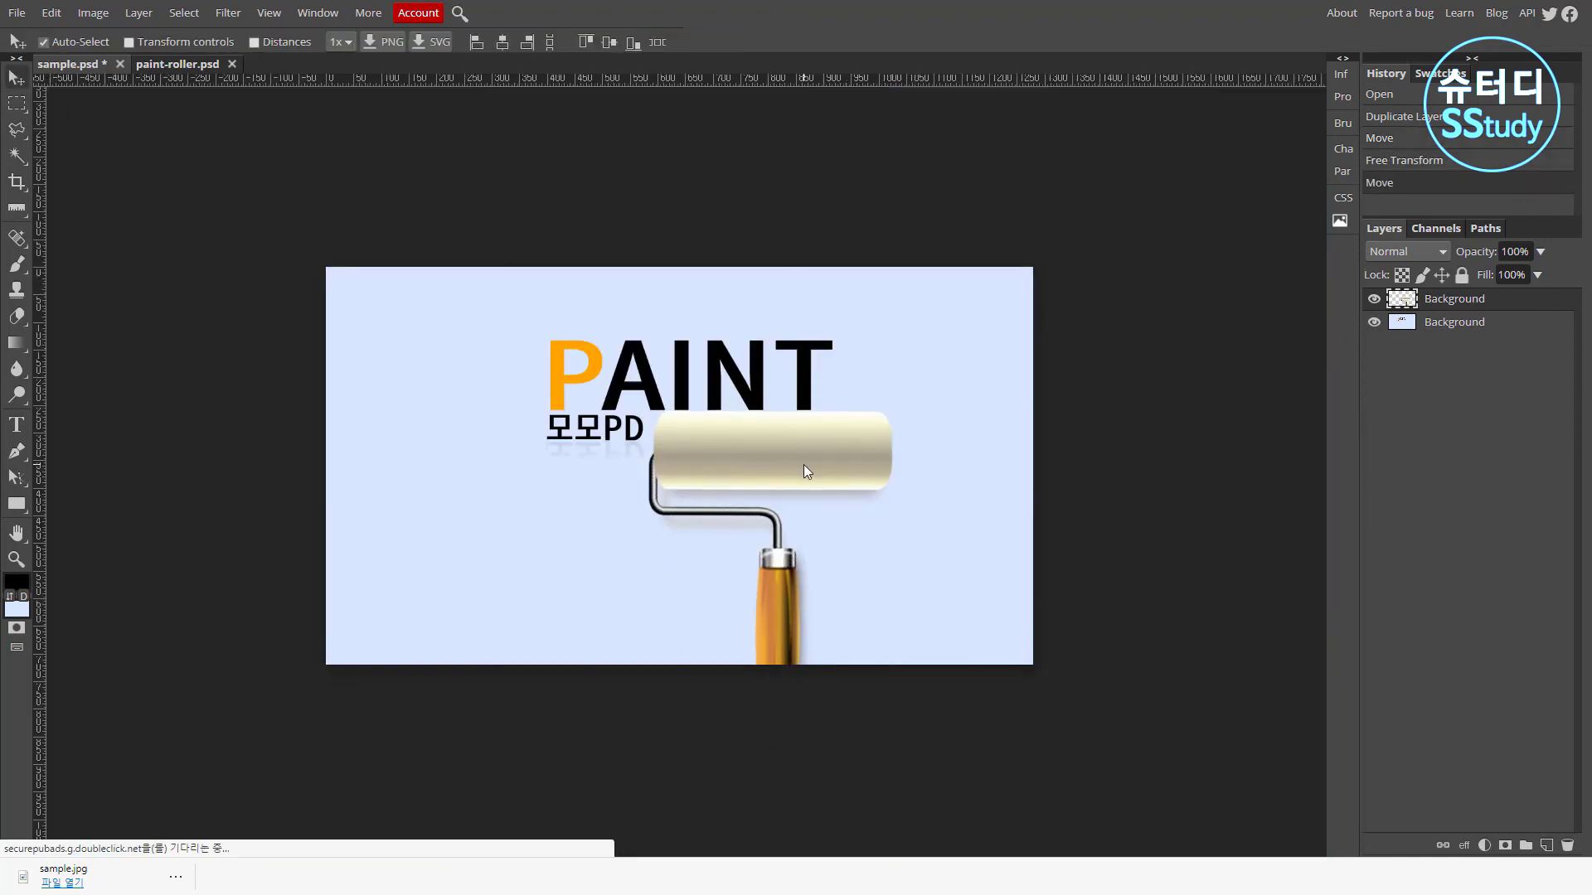
left_click_drag(804, 466, 796, 469)
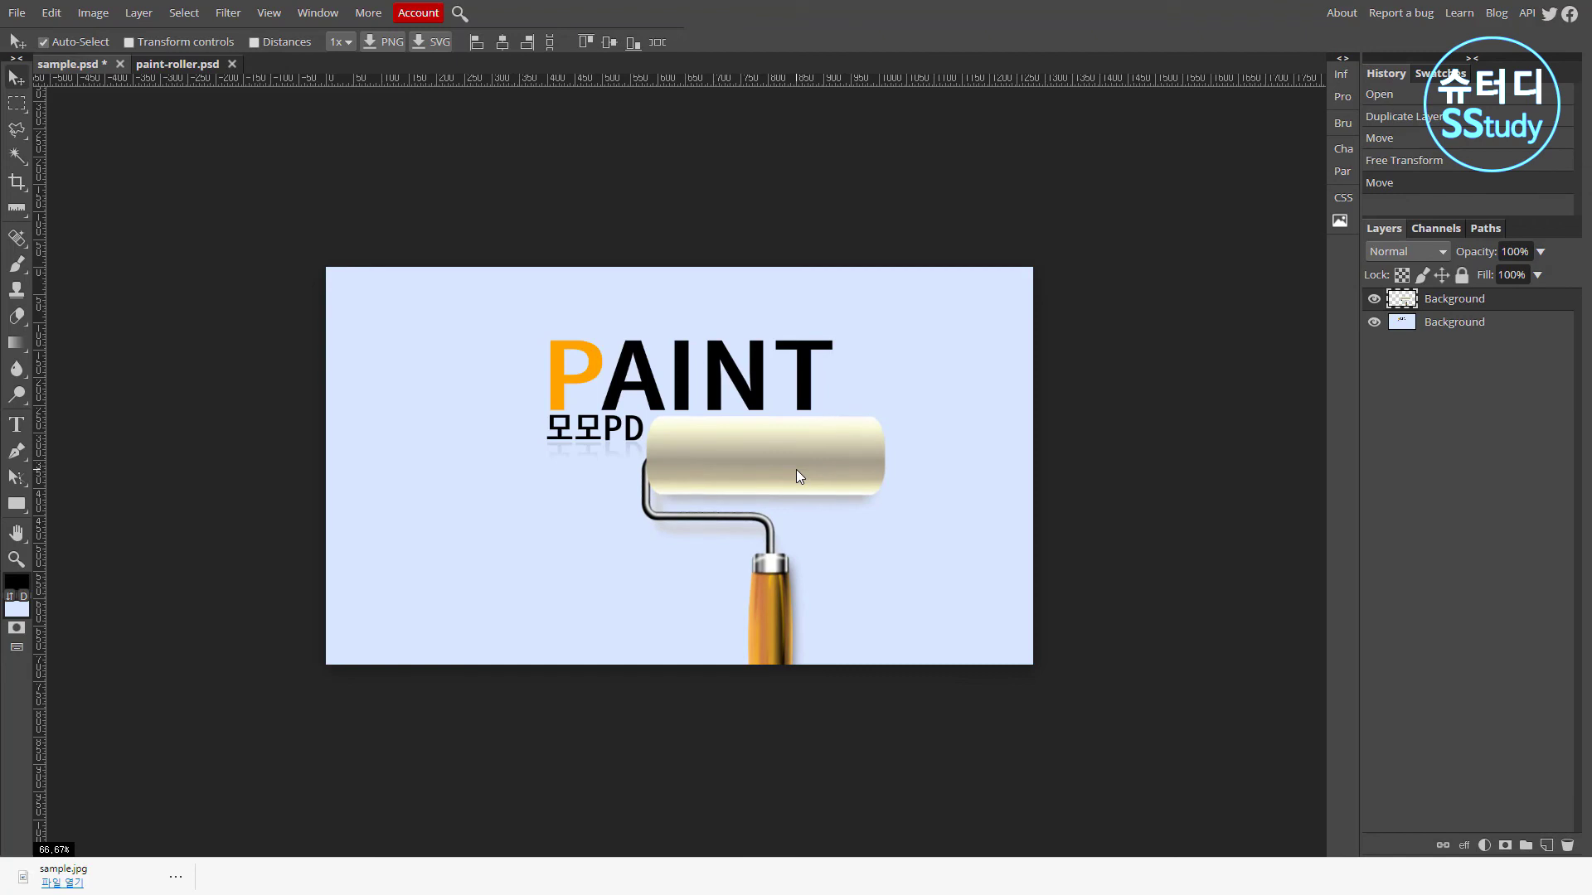
key("ctrl+t")
left_click_drag(886, 412, 781, 461)
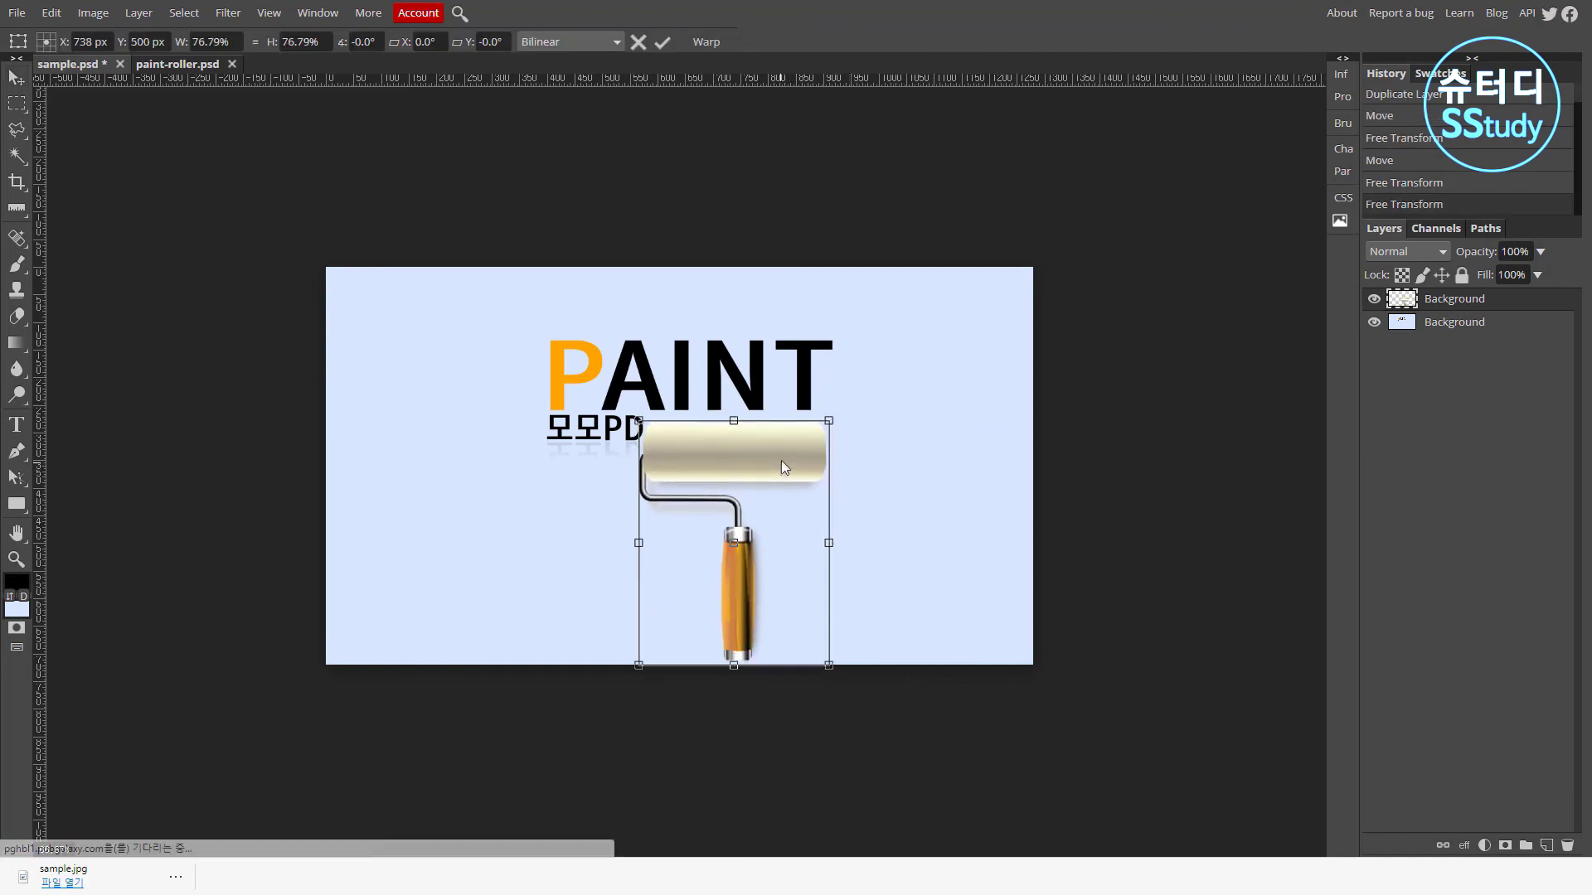
key("Return")
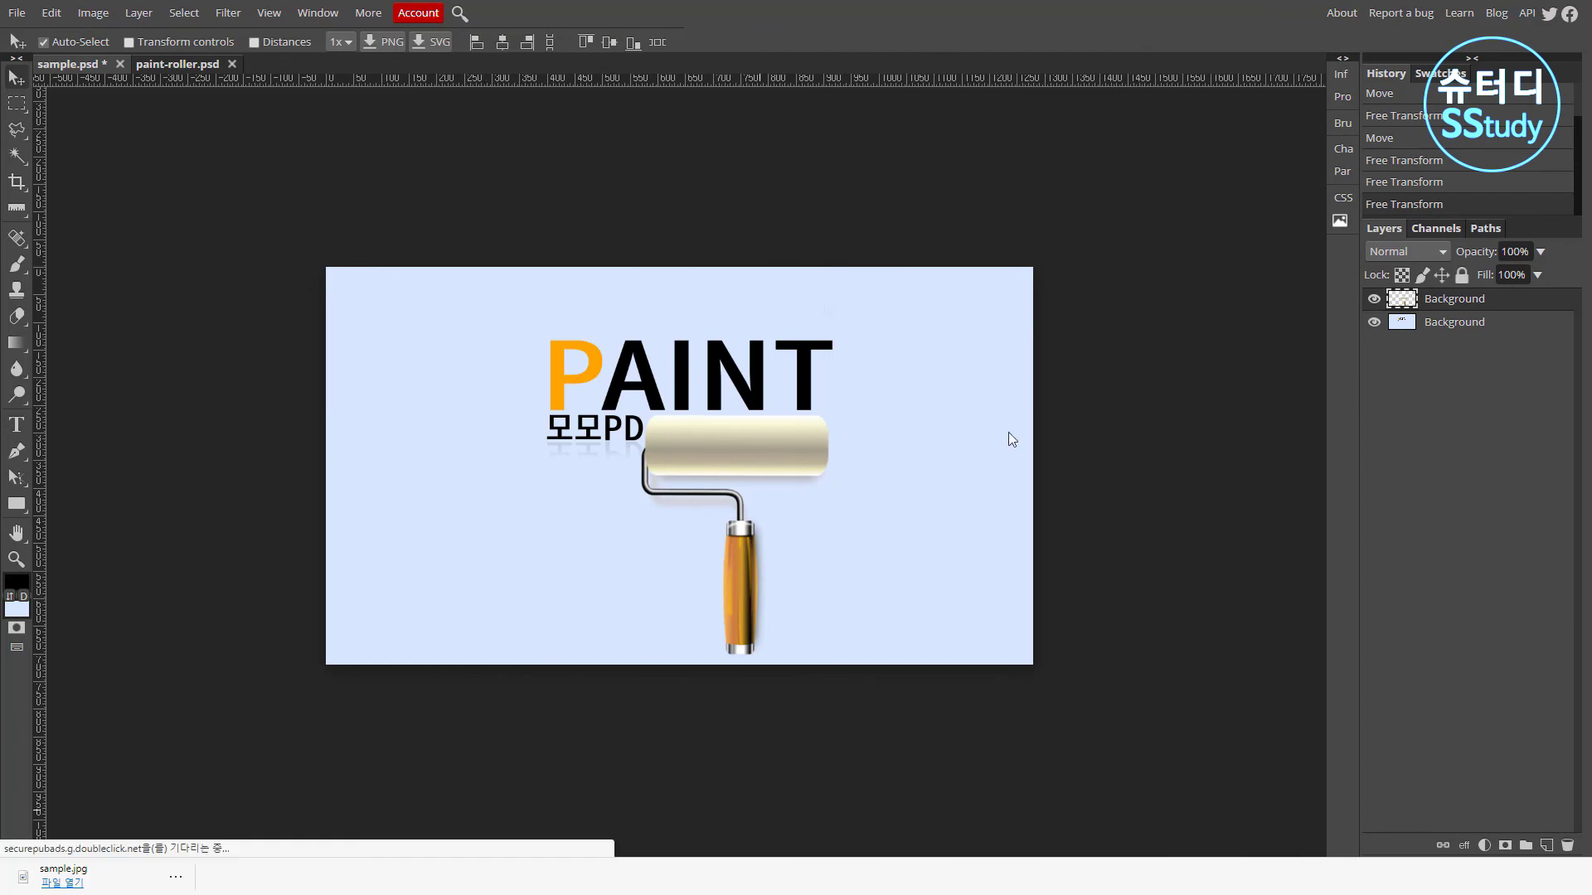